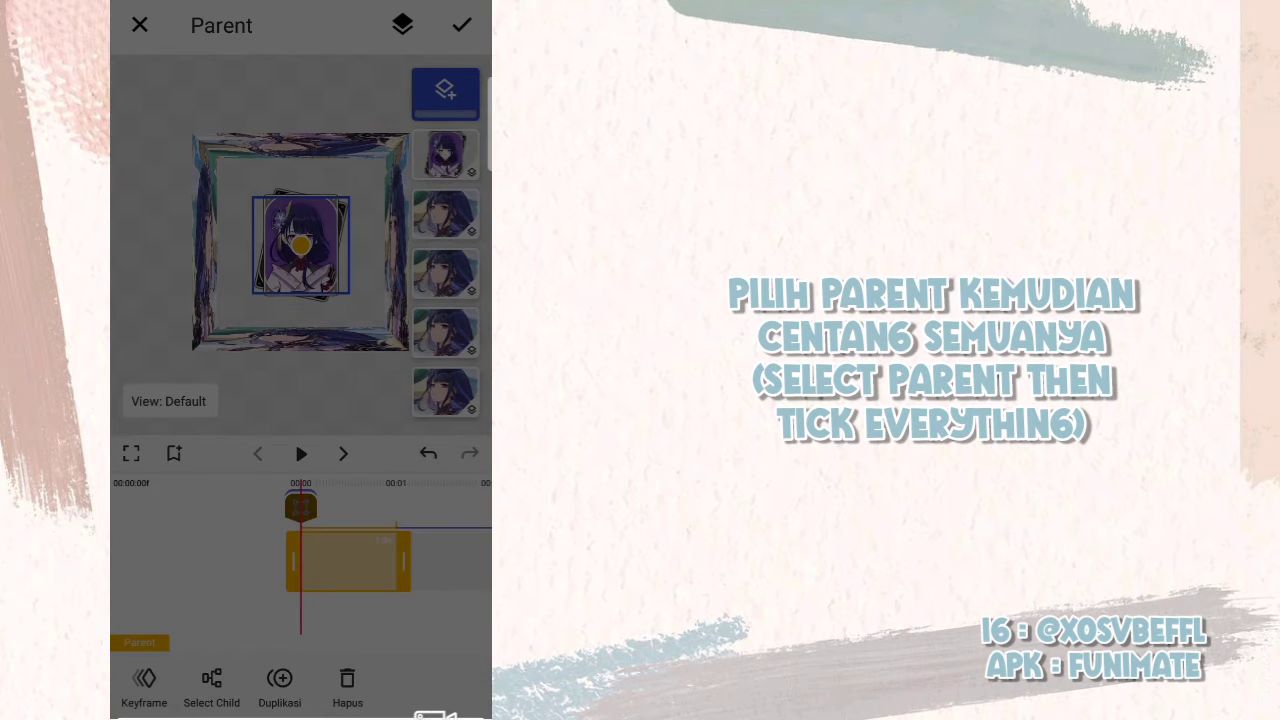
- Link all five group layers as children of the Parent, then open its keyframes at 00:00
{"action": "left_click", "coordinate": [211, 680]}
{"action": "left_click", "coordinate": [461, 436]}
{"action": "left_click", "coordinate": [461, 504]}
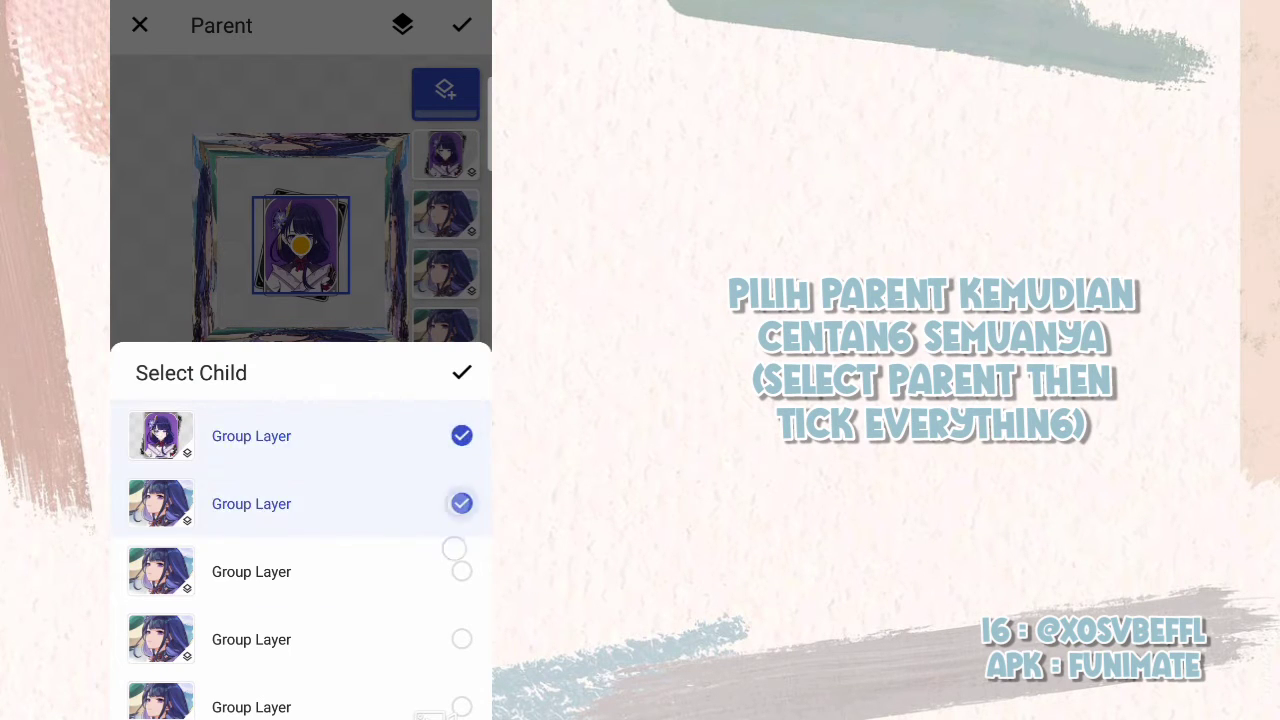
{"action": "left_click", "coordinate": [461, 572]}
{"action": "scroll", "coordinate": [300, 560], "scroll_direction": "down", "scroll_amount": 1}
{"action": "left_click", "coordinate": [461, 618]}
{"action": "left_click", "coordinate": [461, 686]}
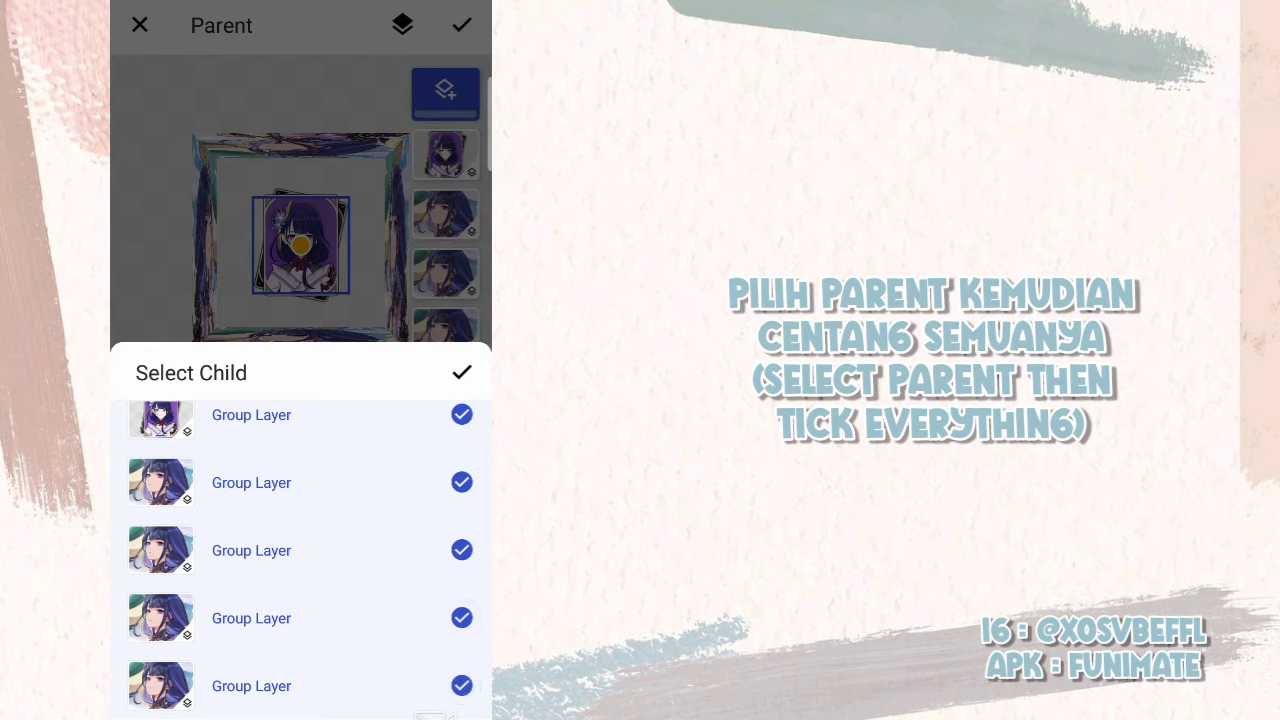
{"action": "left_click", "coordinate": [461, 372]}
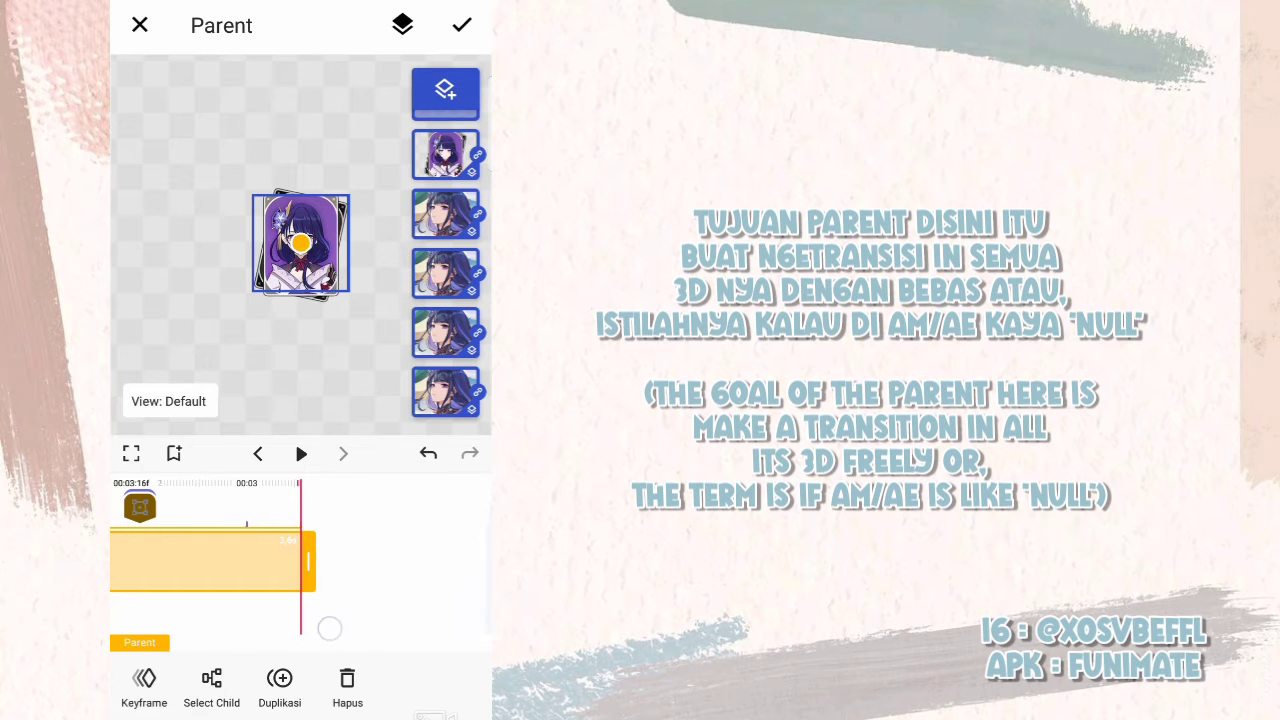
{"action": "left_click_drag", "start_coordinate": [399, 611], "coordinate": [485, 611]}
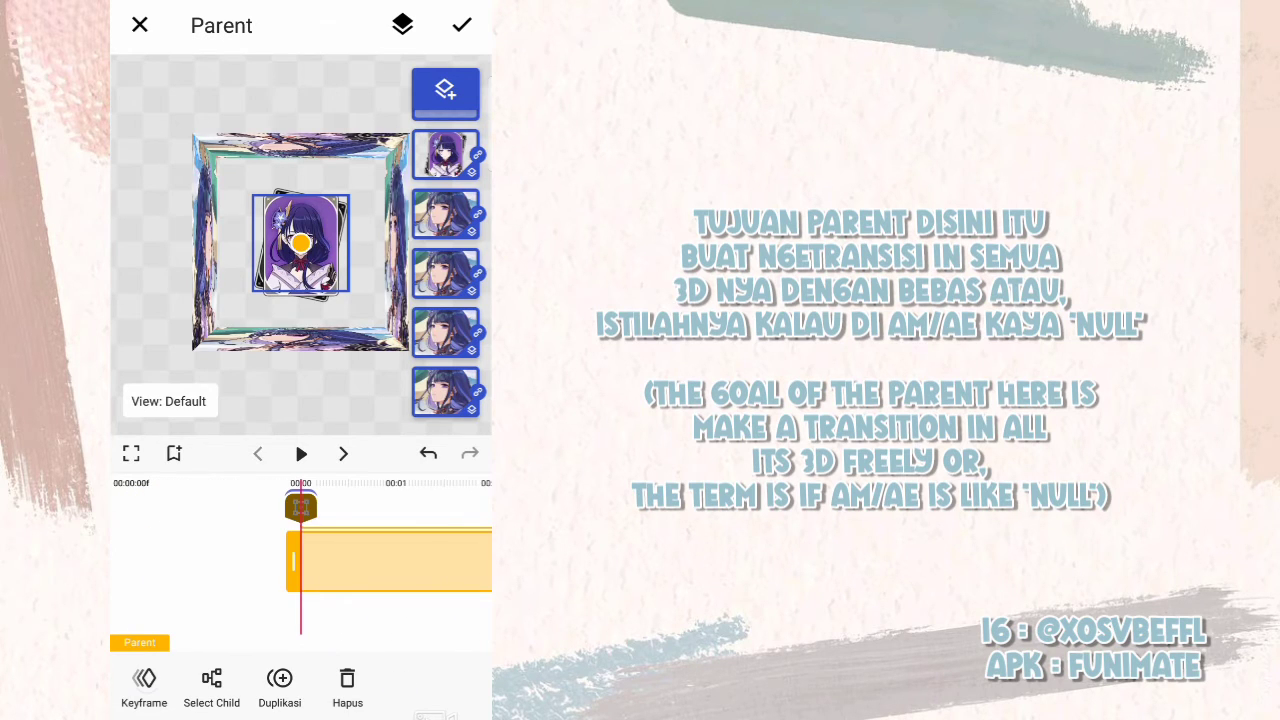
{"action": "left_click", "coordinate": [144, 680]}
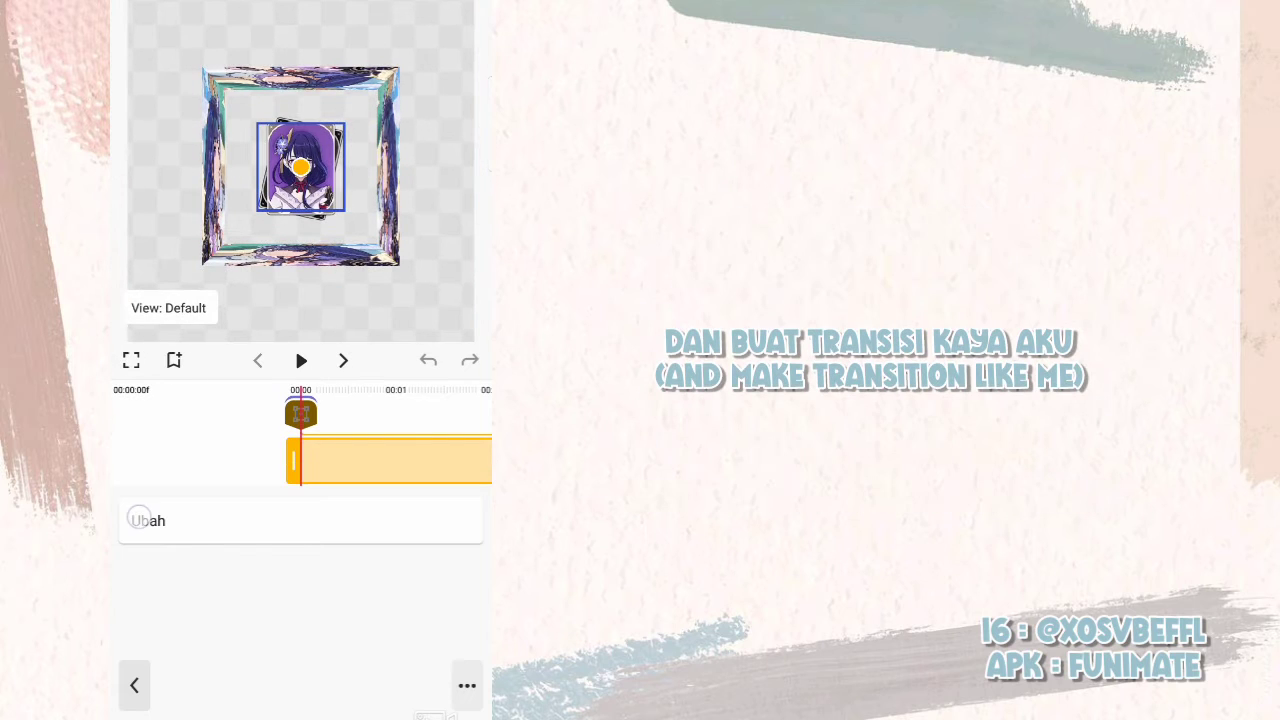
- Expand the Parent's transform settings and select Rotation Y, undoing the trial rotations
{"action": "left_click", "coordinate": [140, 517]}
{"action": "scroll", "coordinate": [270, 610], "scroll_direction": "down", "scroll_amount": 5}
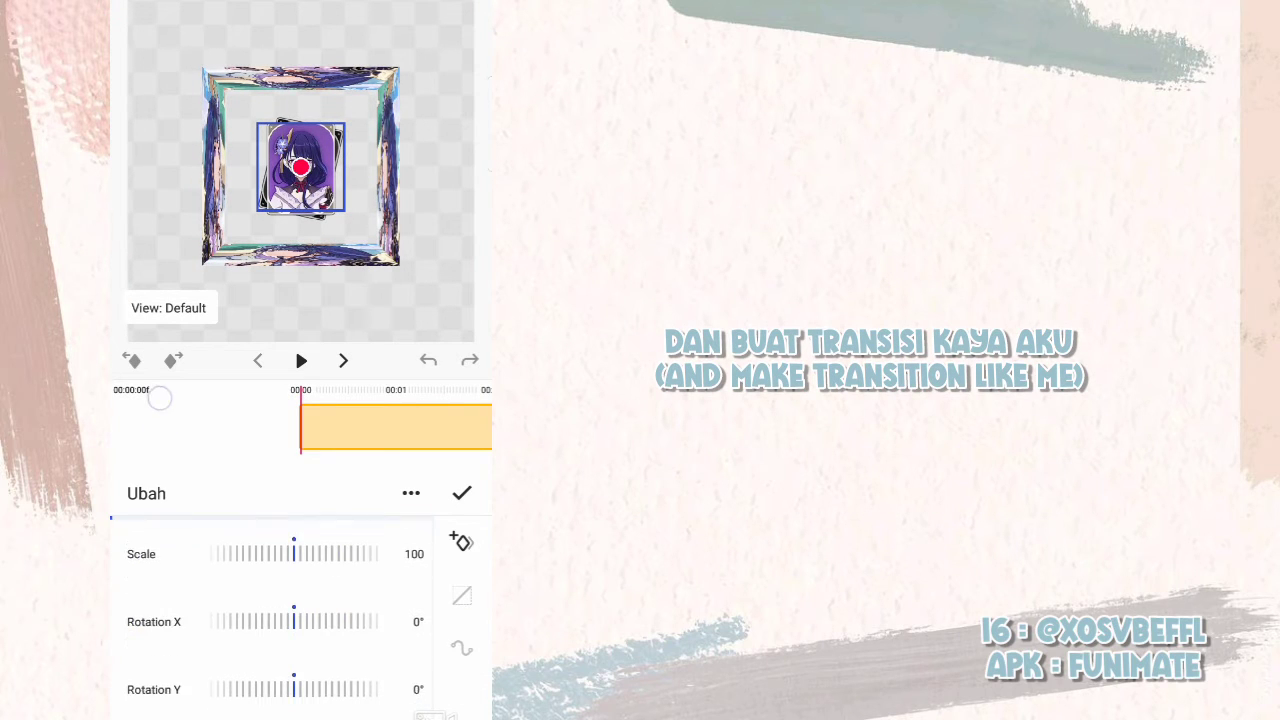
{"action": "left_click_drag", "start_coordinate": [380, 600], "coordinate": [454, 608]}
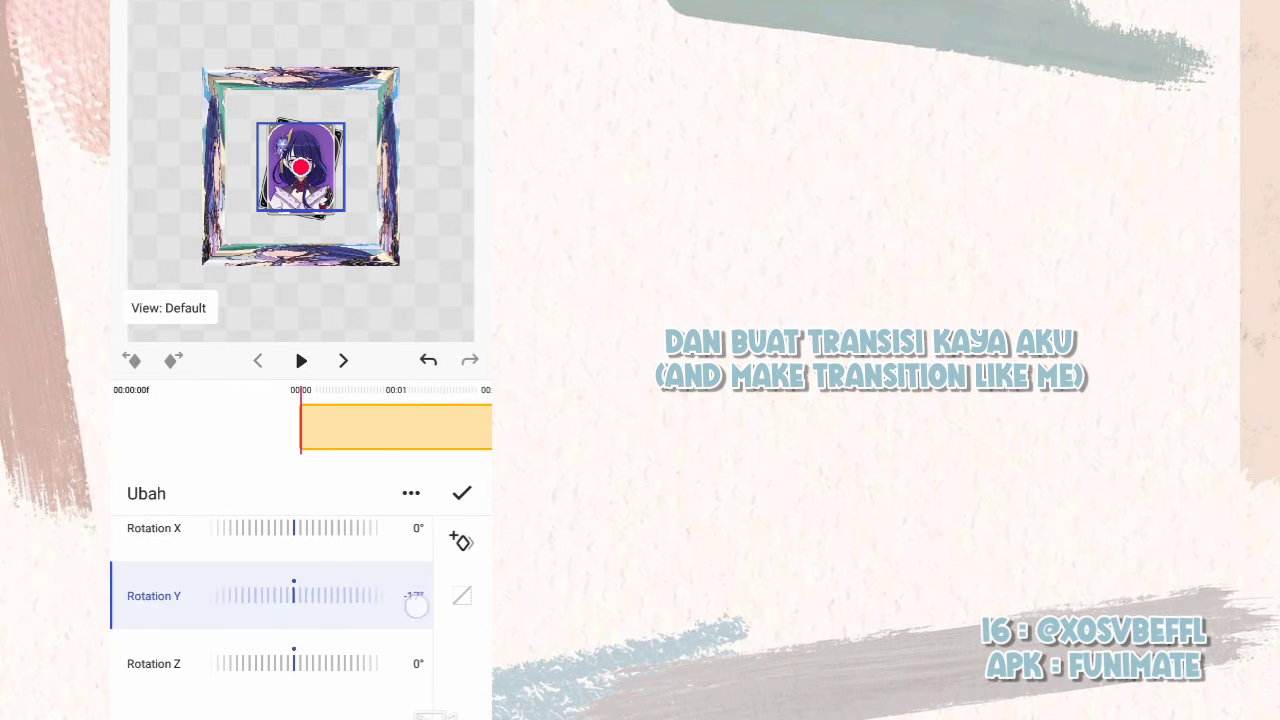
{"action": "left_click", "coordinate": [428, 360]}
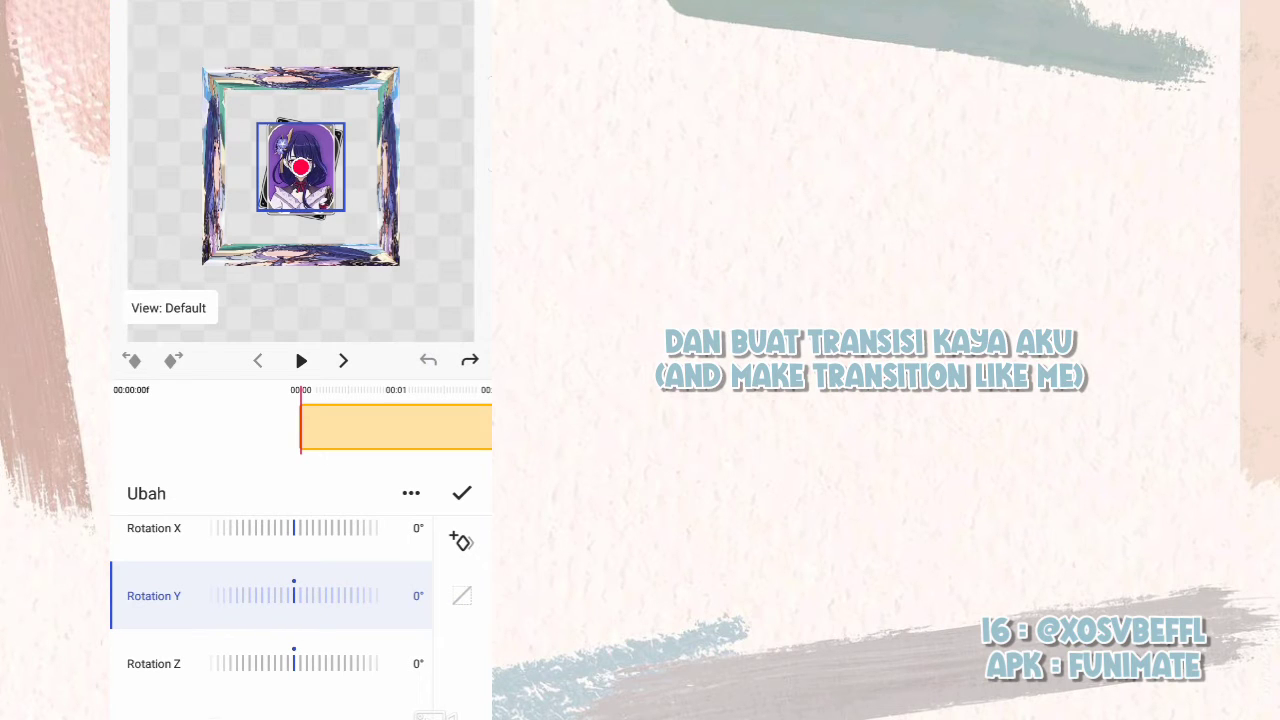
{"action": "left_click", "coordinate": [154, 530]}
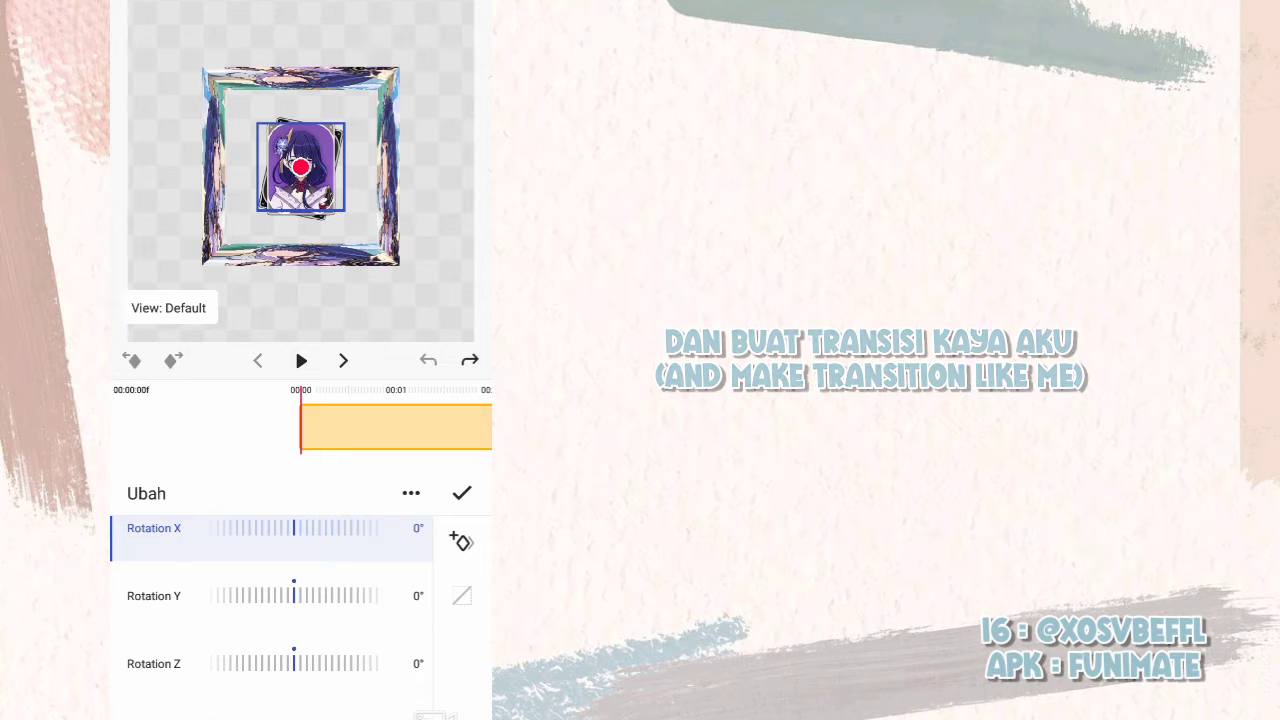
{"action": "left_click", "coordinate": [146, 594]}
{"action": "left_click", "coordinate": [407, 605]}
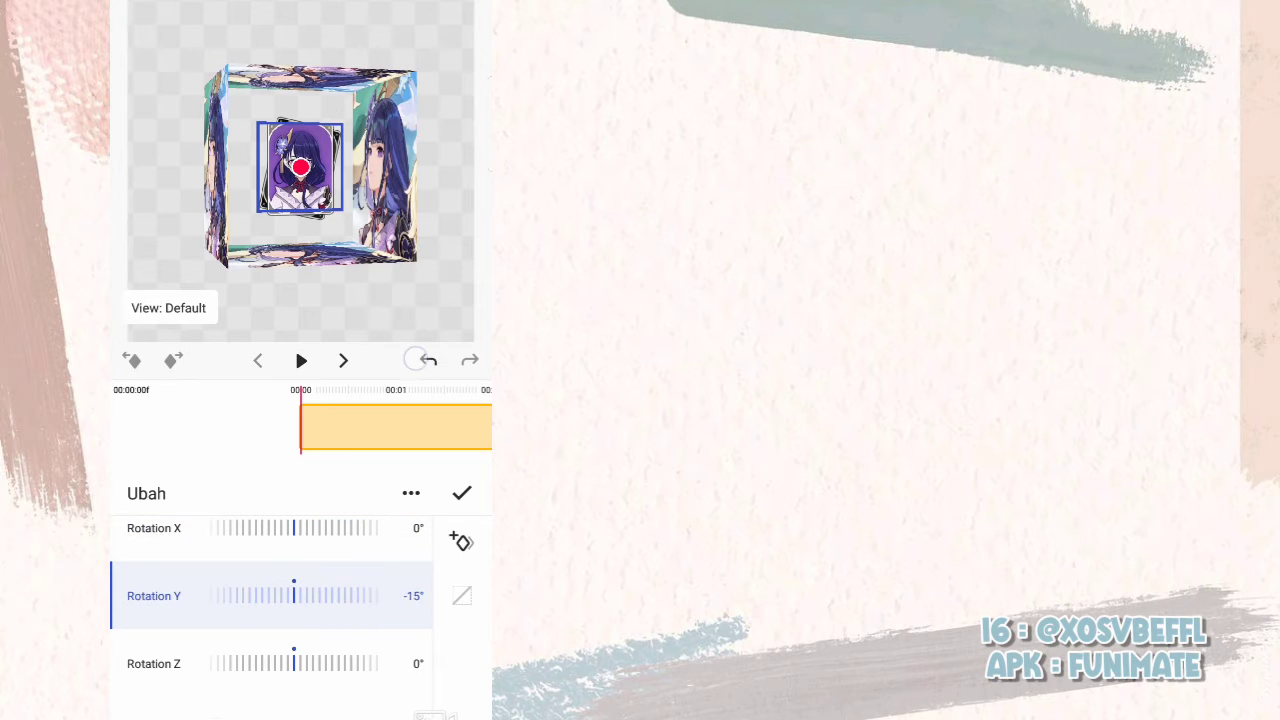
{"action": "left_click", "coordinate": [424, 360]}
{"action": "left_click_drag", "start_coordinate": [228, 447], "coordinate": [145, 465]}
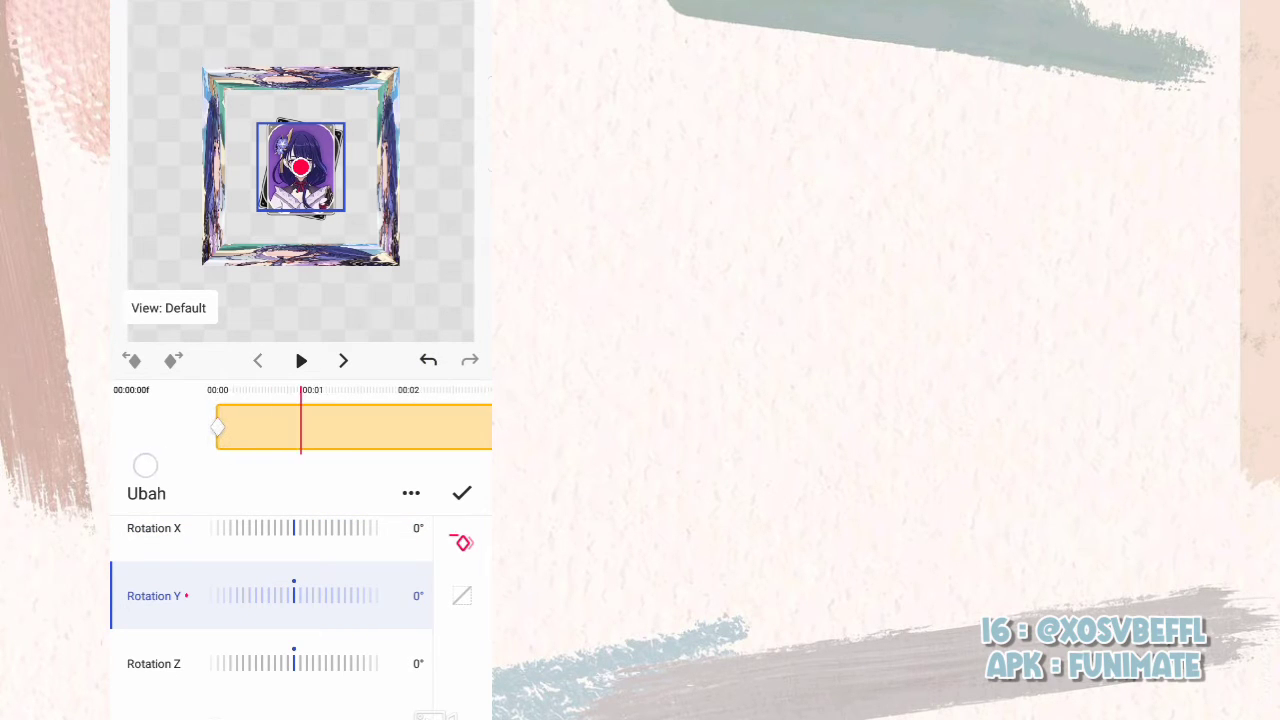
{"action": "mouse_move", "coordinate": [325, 435]}
{"action": "left_mouse_down"}
{"action": "mouse_move", "coordinate": [285, 477]}
{"action": "mouse_move", "coordinate": [322, 500]}
{"action": "left_mouse_up"}
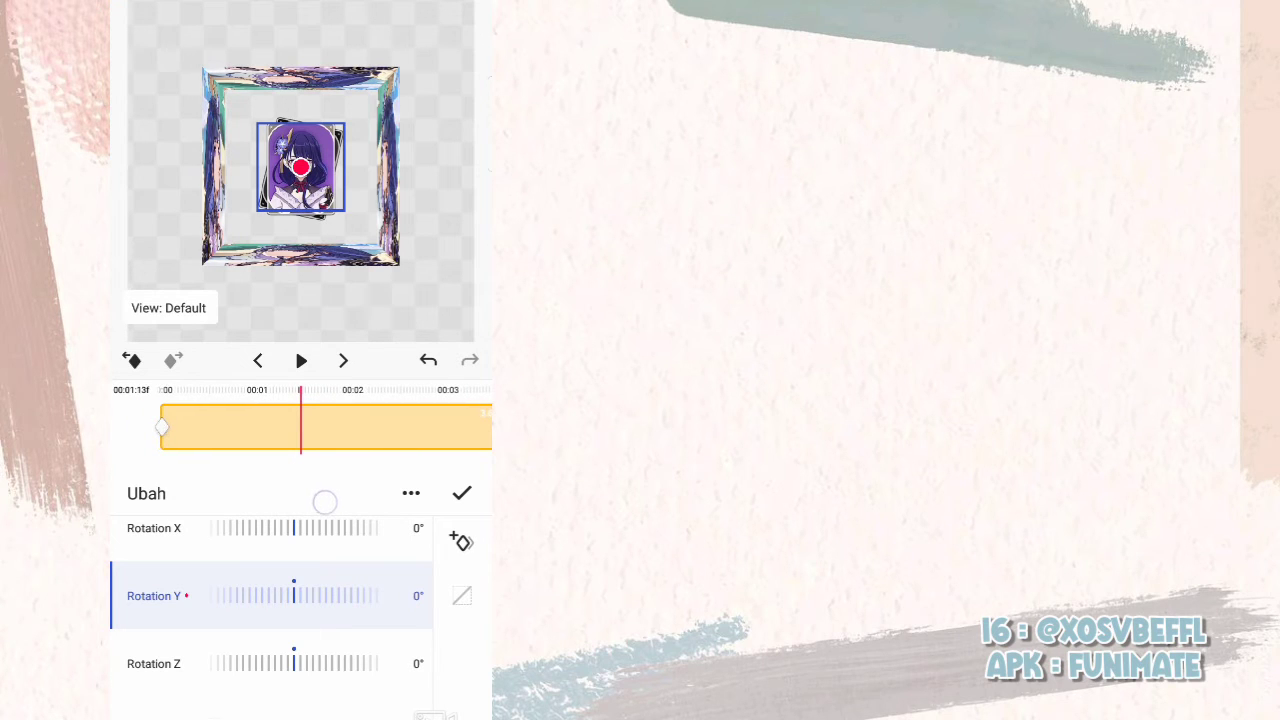
- Spin the Parent on Y from 0° to 180° near 00:02 with an ease-in-out curve
{"action": "mouse_move", "coordinate": [351, 600]}
{"action": "left_mouse_down"}
{"action": "mouse_move", "coordinate": [212, 612]}
{"action": "mouse_move", "coordinate": [315, 605]}
{"action": "left_mouse_up"}
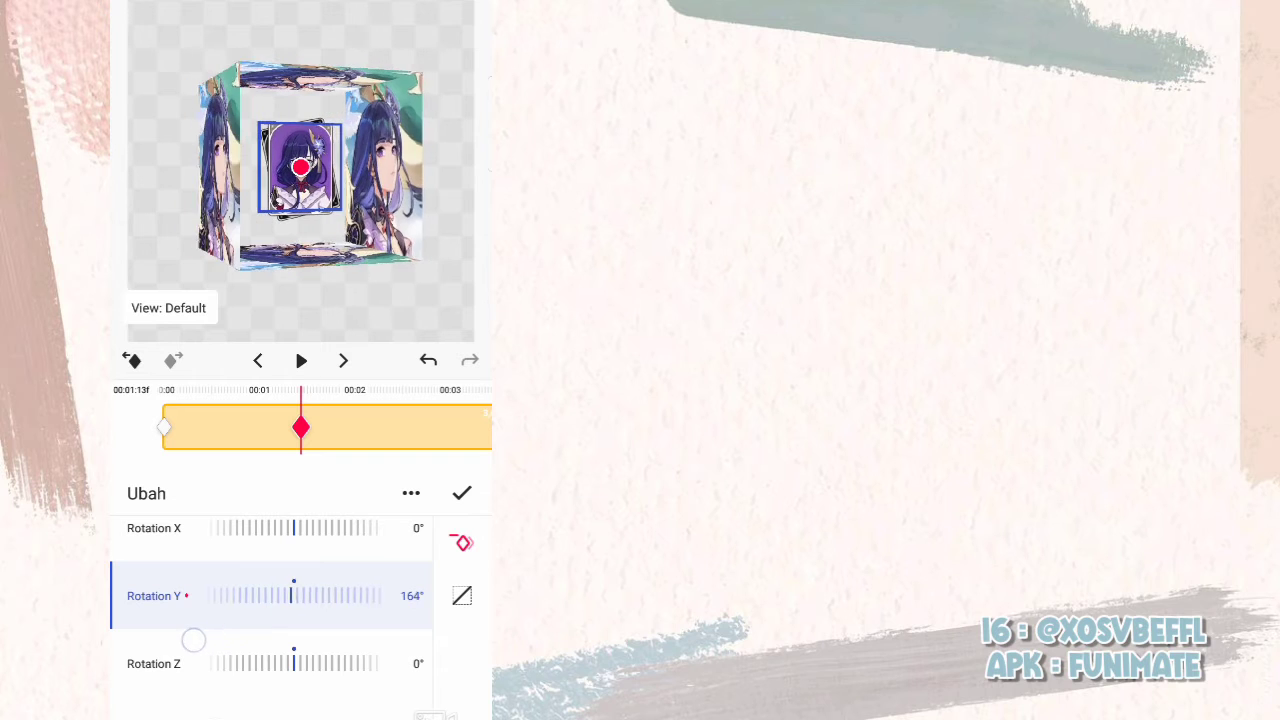
{"action": "left_click_drag", "start_coordinate": [231, 629], "coordinate": [137, 680]}
{"action": "left_click_drag", "start_coordinate": [316, 600], "coordinate": [272, 624]}
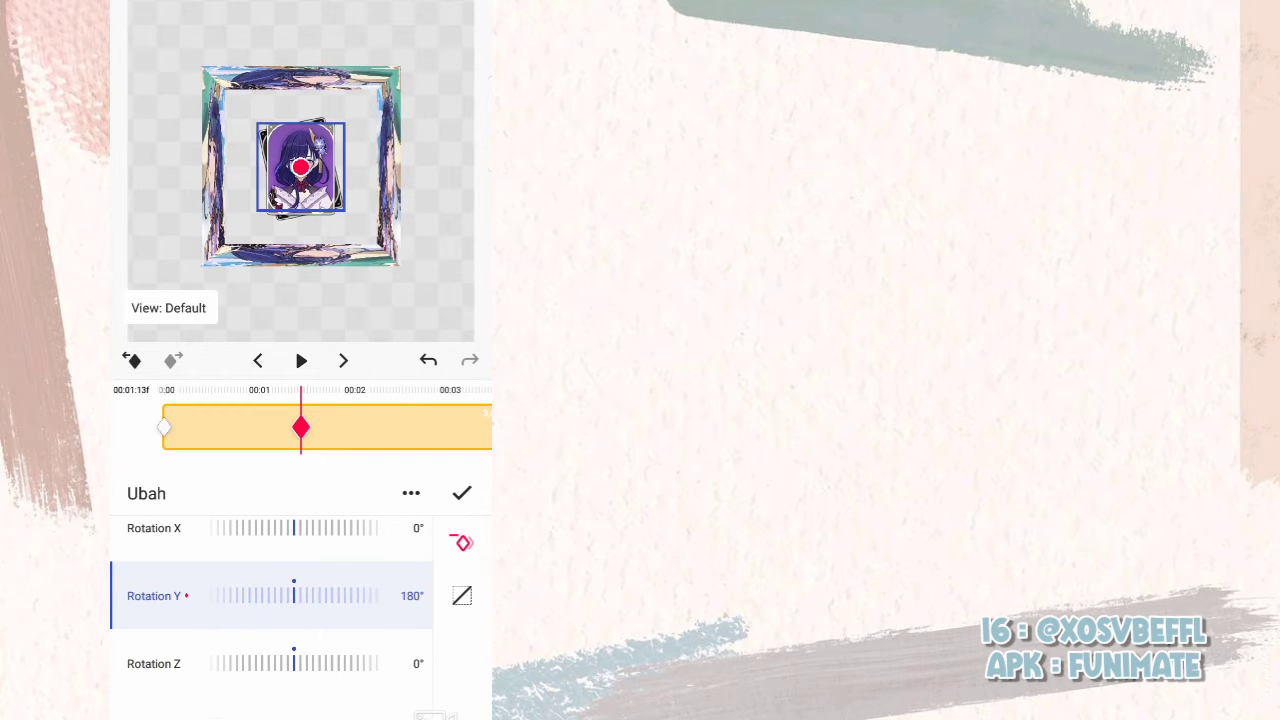
{"action": "left_click", "coordinate": [461, 596]}
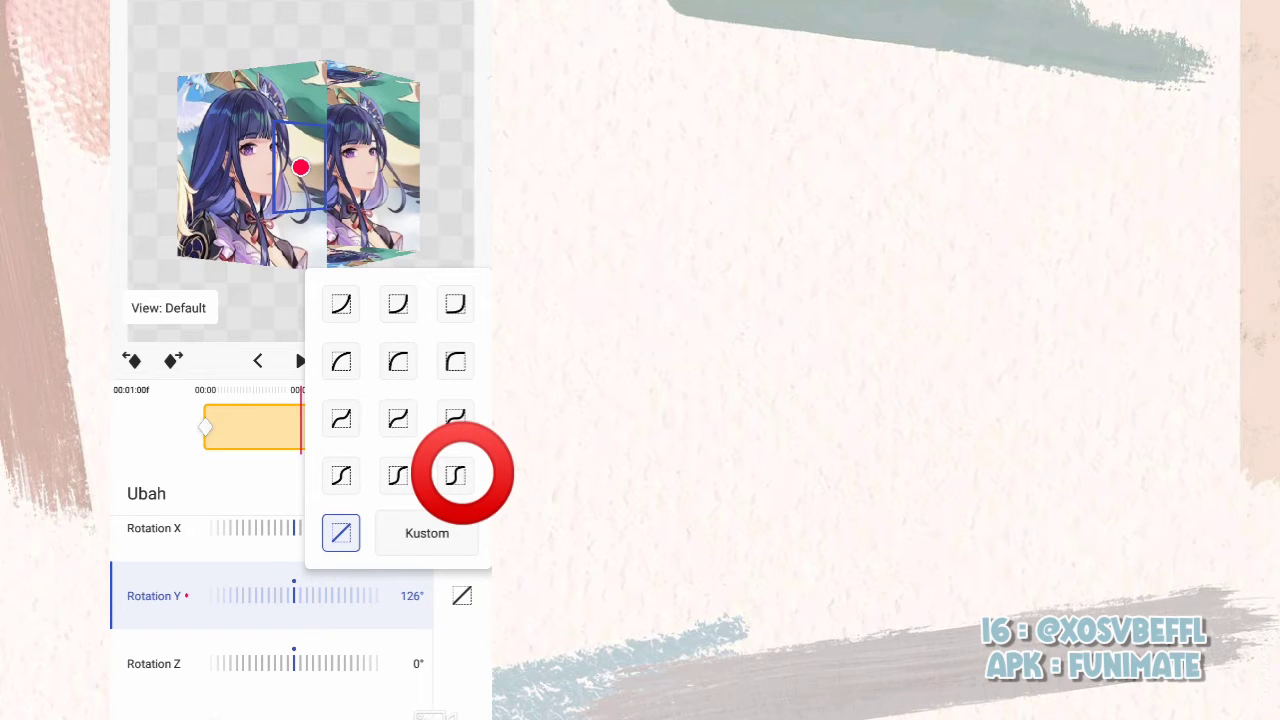
{"action": "left_click", "coordinate": [455, 475]}
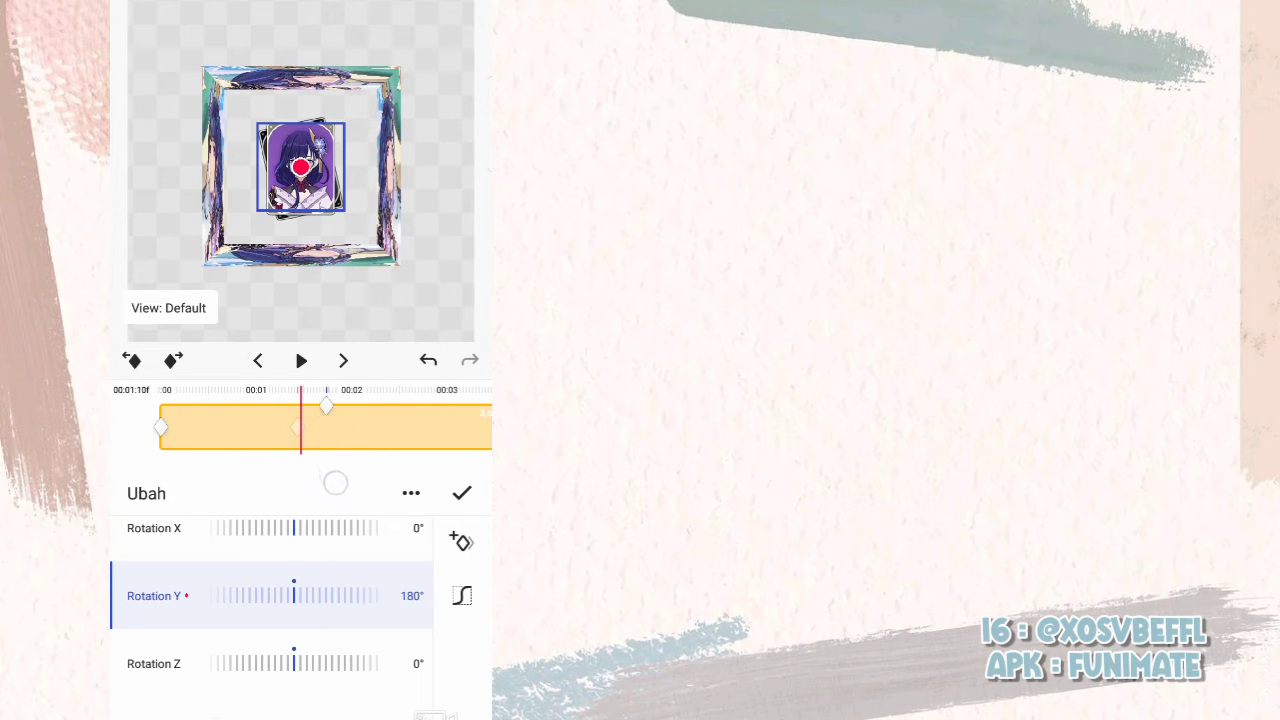
{"action": "left_click_drag", "start_coordinate": [335, 483], "coordinate": [335, 483]}
{"action": "left_click_drag", "start_coordinate": [385, 428], "coordinate": [370, 443]}
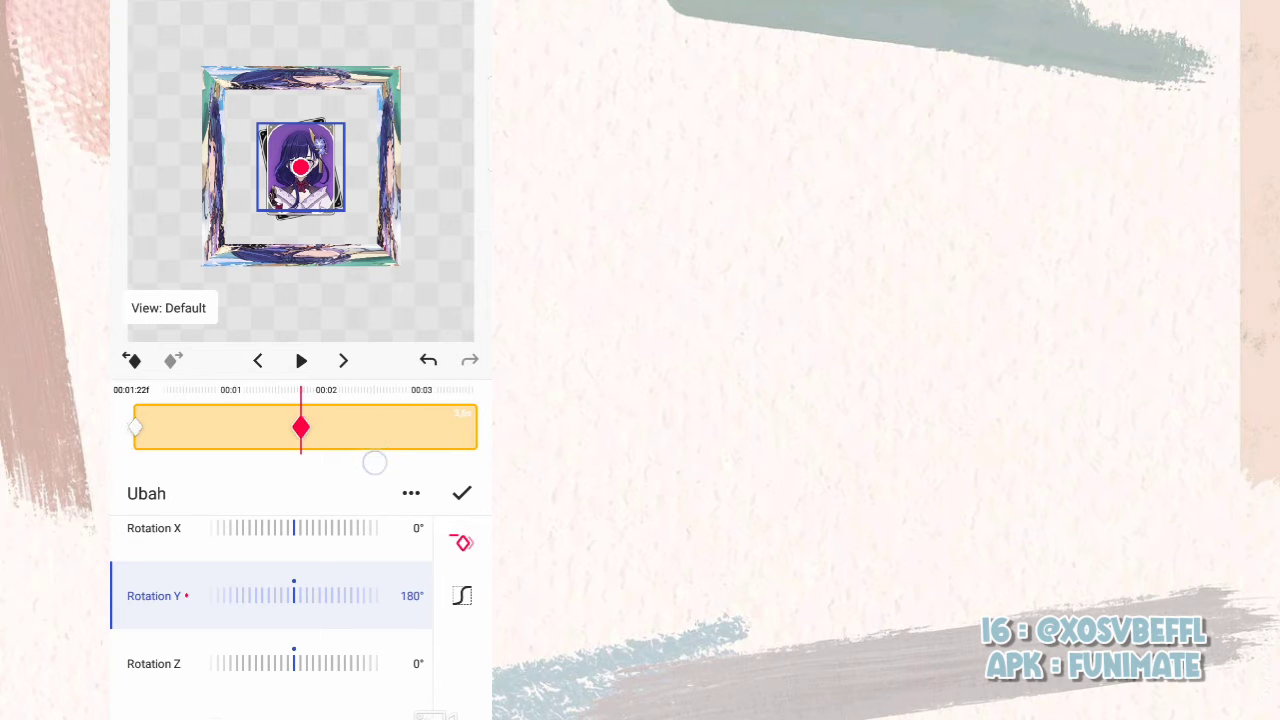
- Keyframe the Parent's Position Y, lowering it from 356 to about 16 two seconds in
{"action": "left_click", "coordinate": [461, 493]}
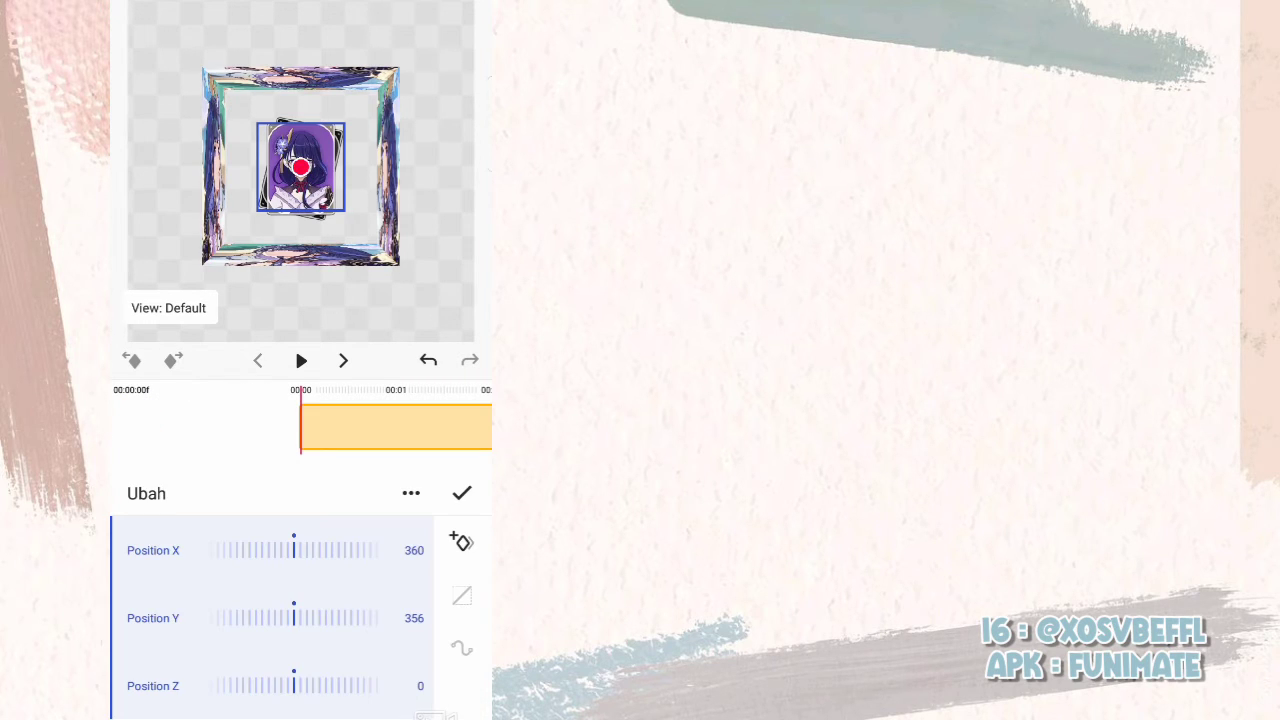
{"action": "left_click_drag", "start_coordinate": [134, 600], "coordinate": [129, 618]}
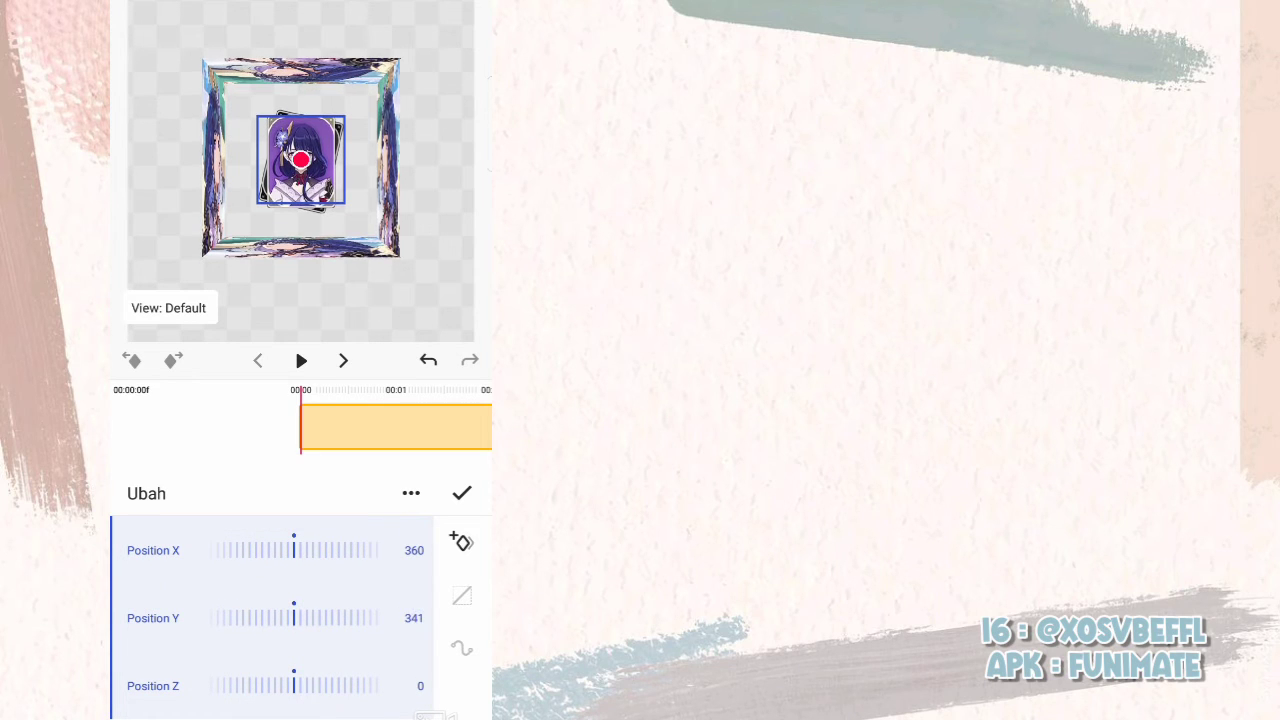
{"action": "left_click", "coordinate": [428, 360]}
{"action": "mouse_move", "coordinate": [423, 425]}
{"action": "left_mouse_down"}
{"action": "mouse_move", "coordinate": [226, 558]}
{"action": "mouse_move", "coordinate": [237, 580]}
{"action": "left_mouse_up"}
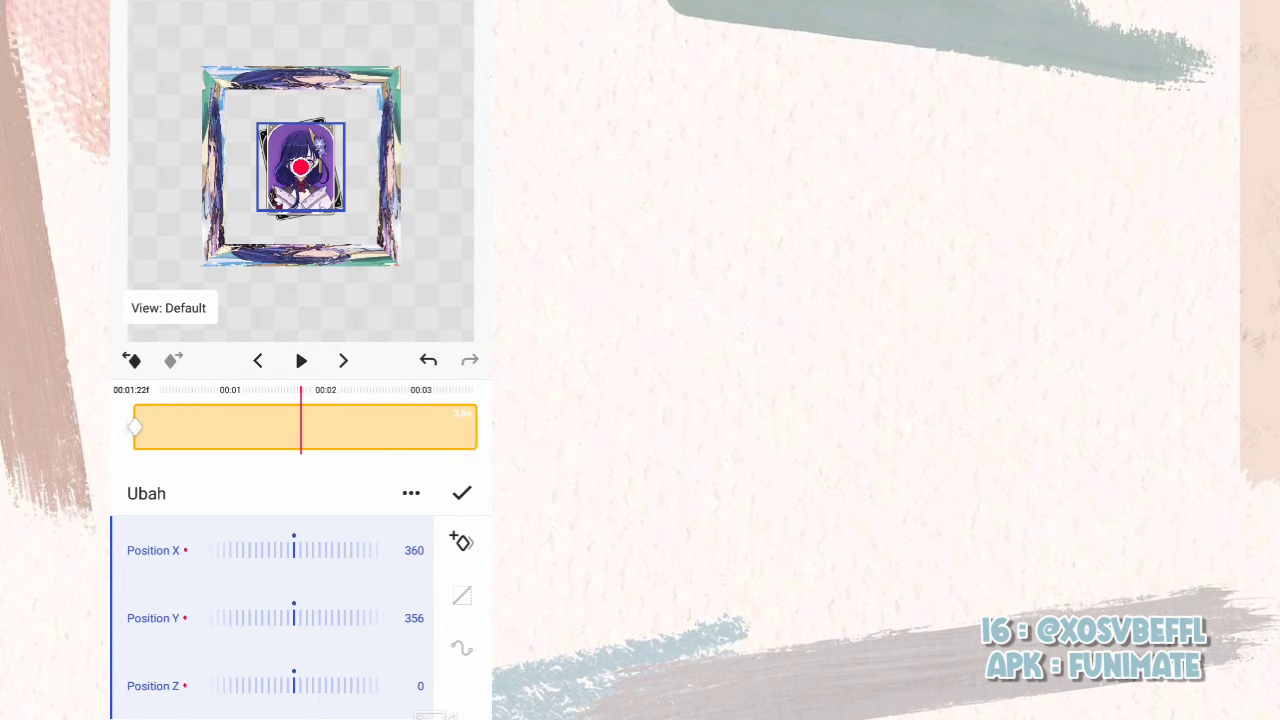
{"action": "mouse_move", "coordinate": [308, 620]}
{"action": "left_mouse_down"}
{"action": "mouse_move", "coordinate": [400, 620]}
{"action": "mouse_move", "coordinate": [355, 618]}
{"action": "mouse_move", "coordinate": [369, 620]}
{"action": "left_mouse_up"}
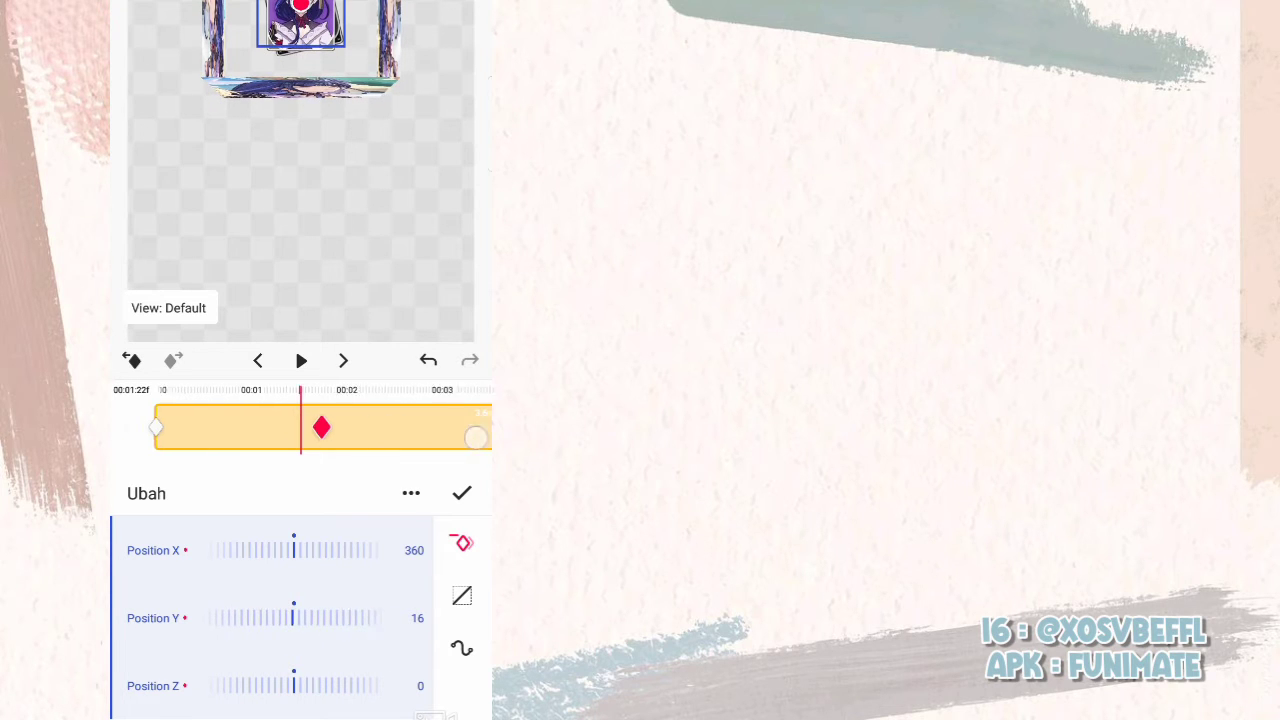
- Apply an ease curve to the rise, preview it, and close the keyframe panel
{"action": "left_click_drag", "start_coordinate": [250, 428], "coordinate": [350, 428]}
{"action": "left_click", "coordinate": [461, 596]}
{"action": "left_click", "coordinate": [341, 533]}
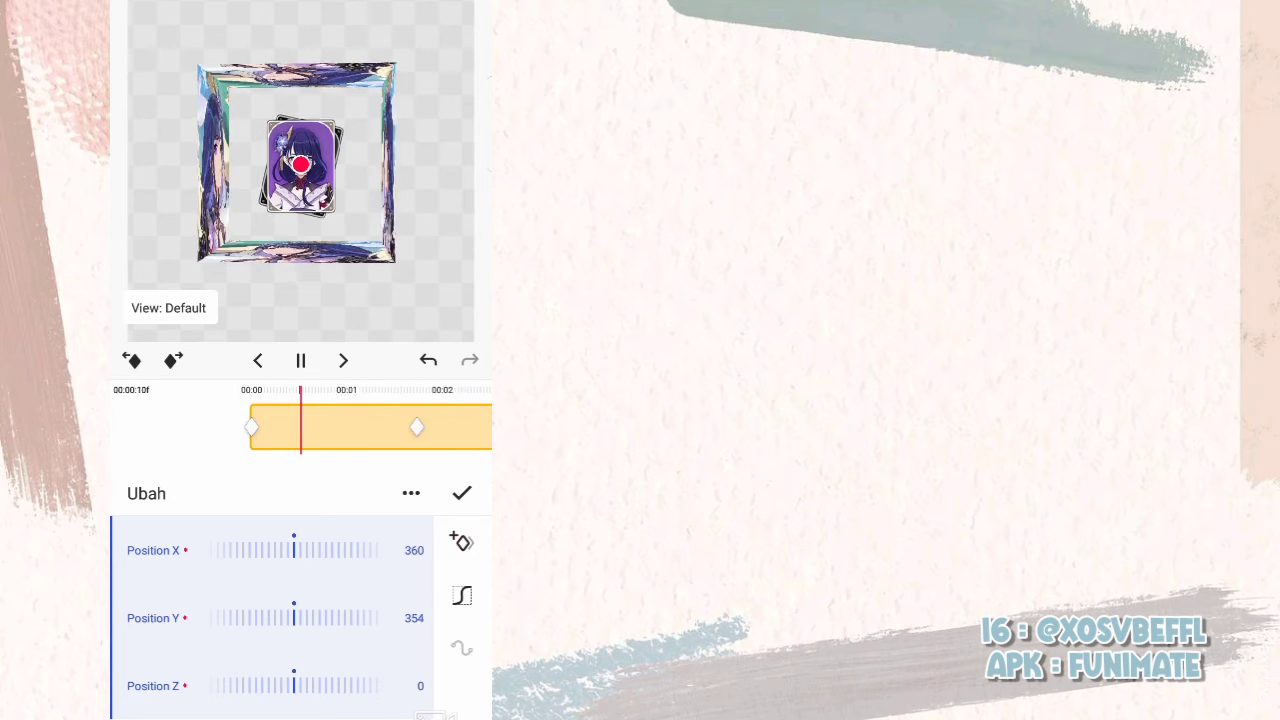
{"action": "left_click", "coordinate": [301, 360]}
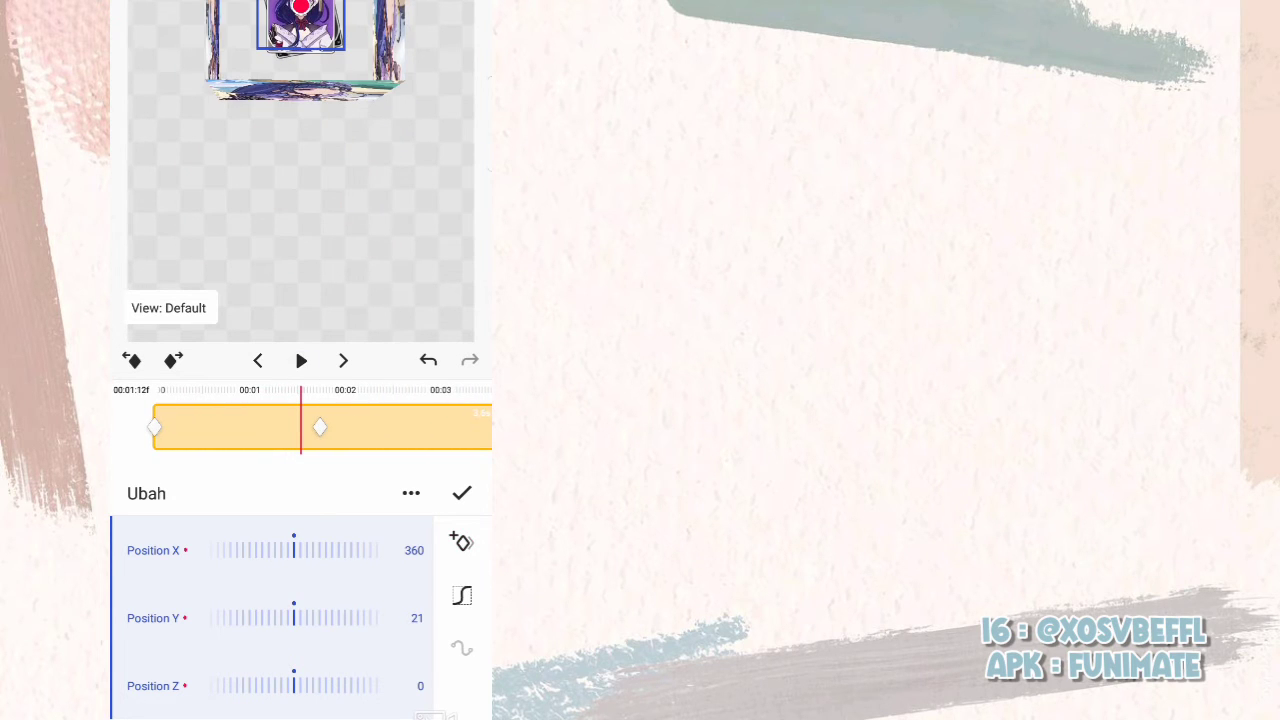
{"action": "left_click", "coordinate": [461, 493]}
- Add a new group to the scene containing the second photo
{"action": "left_click", "coordinate": [134, 685]}
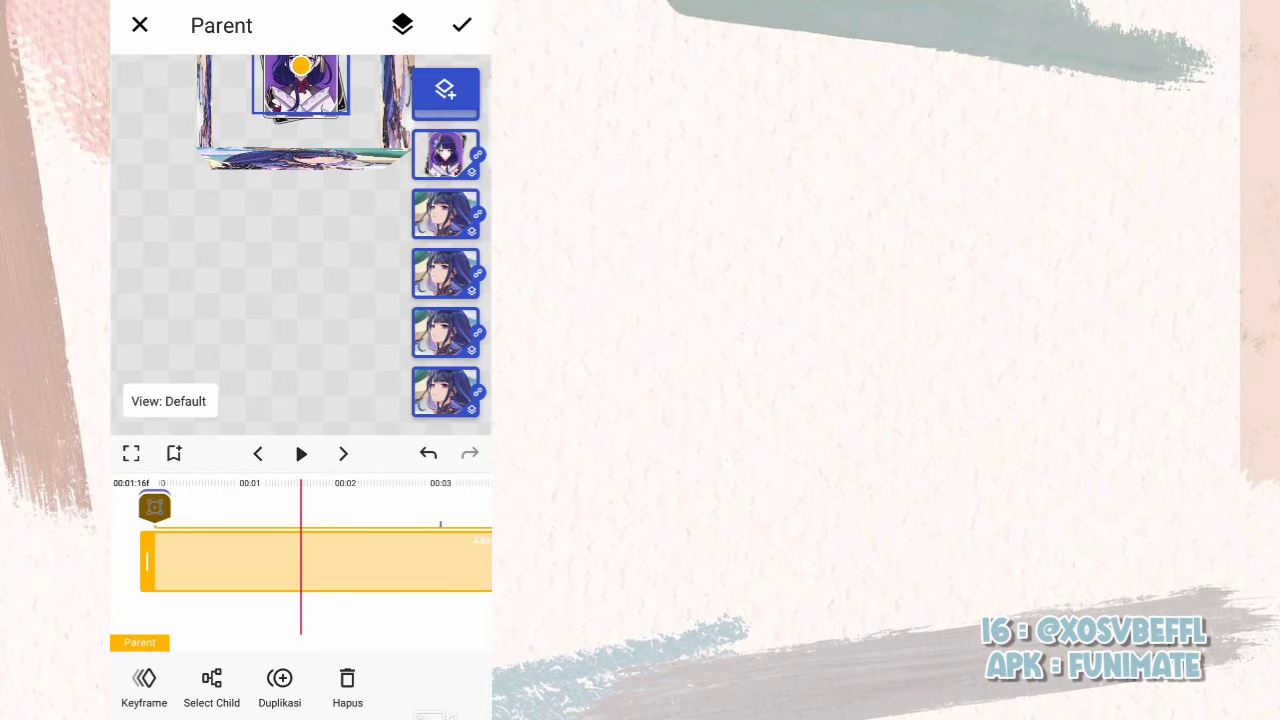
{"action": "left_click", "coordinate": [445, 90]}
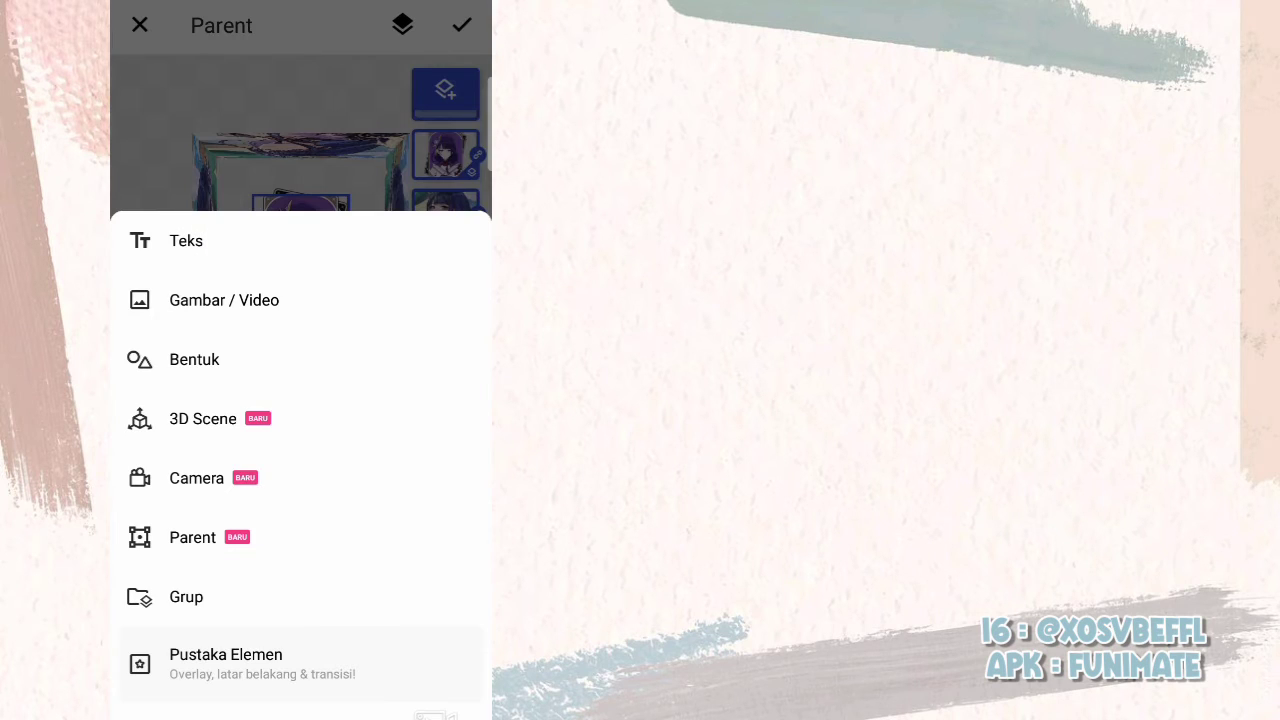
{"action": "left_click", "coordinate": [228, 597]}
{"action": "left_click", "coordinate": [443, 380]}
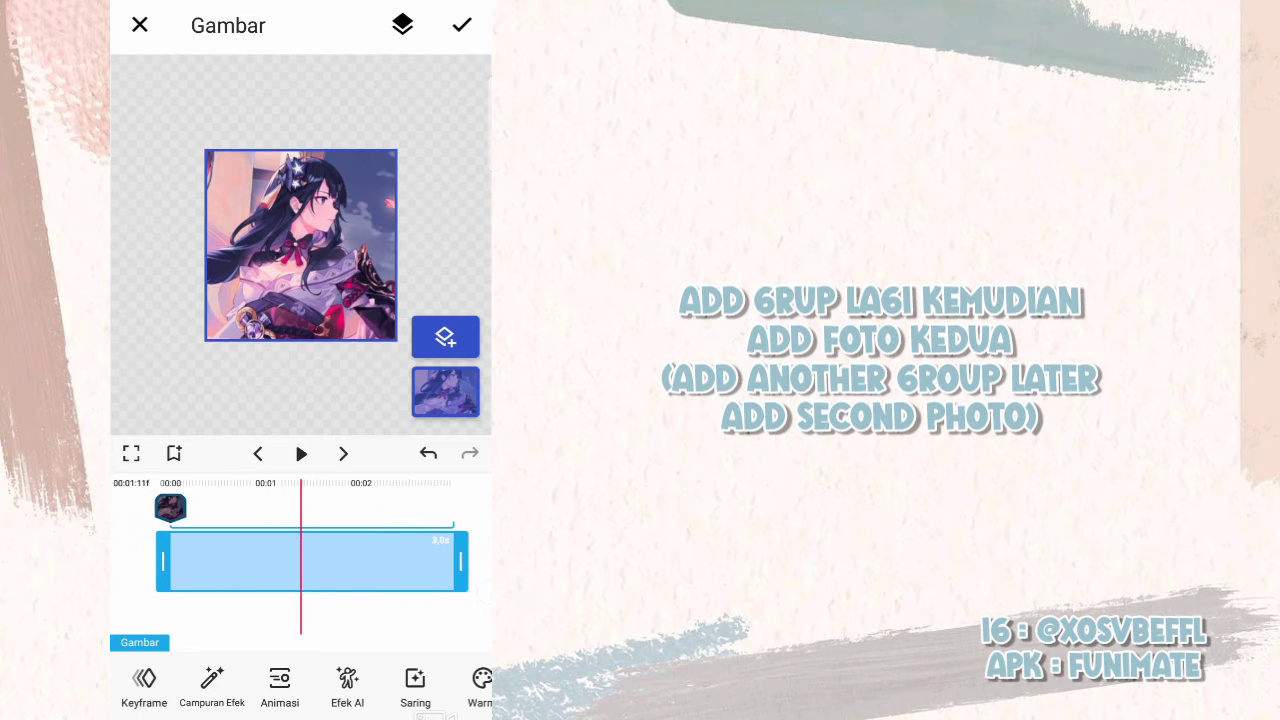
{"action": "left_click", "coordinate": [461, 25]}
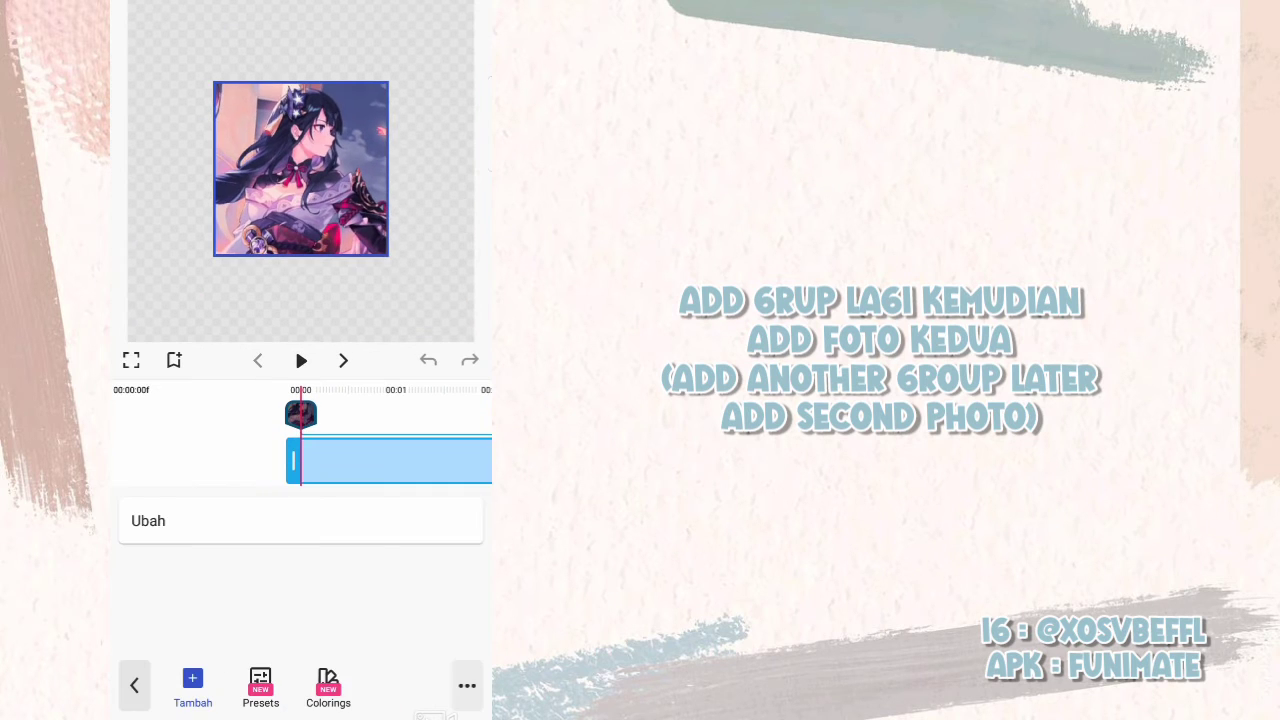
- Scale the background photo up to 165 to fill the frame, then open the first cube's group
{"action": "left_click", "coordinate": [148, 520]}
{"action": "left_click_drag", "start_coordinate": [229, 618], "coordinate": [305, 618]}
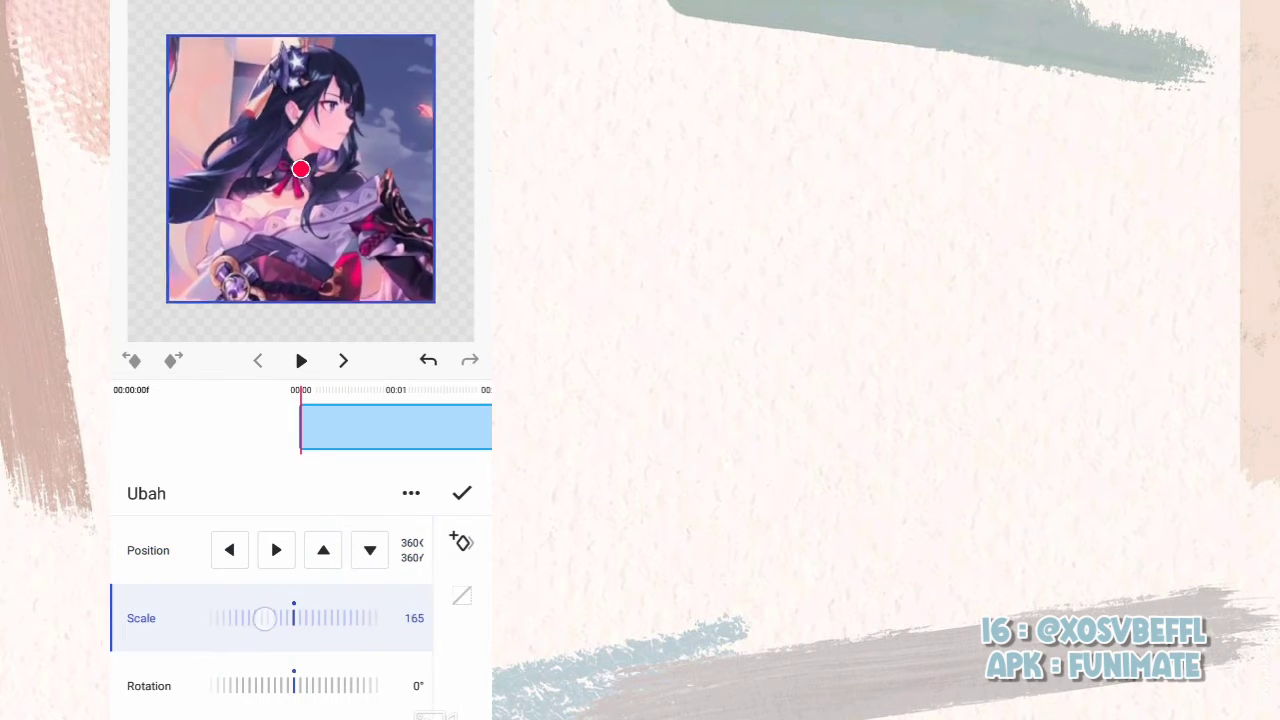
{"action": "left_click", "coordinate": [461, 493]}
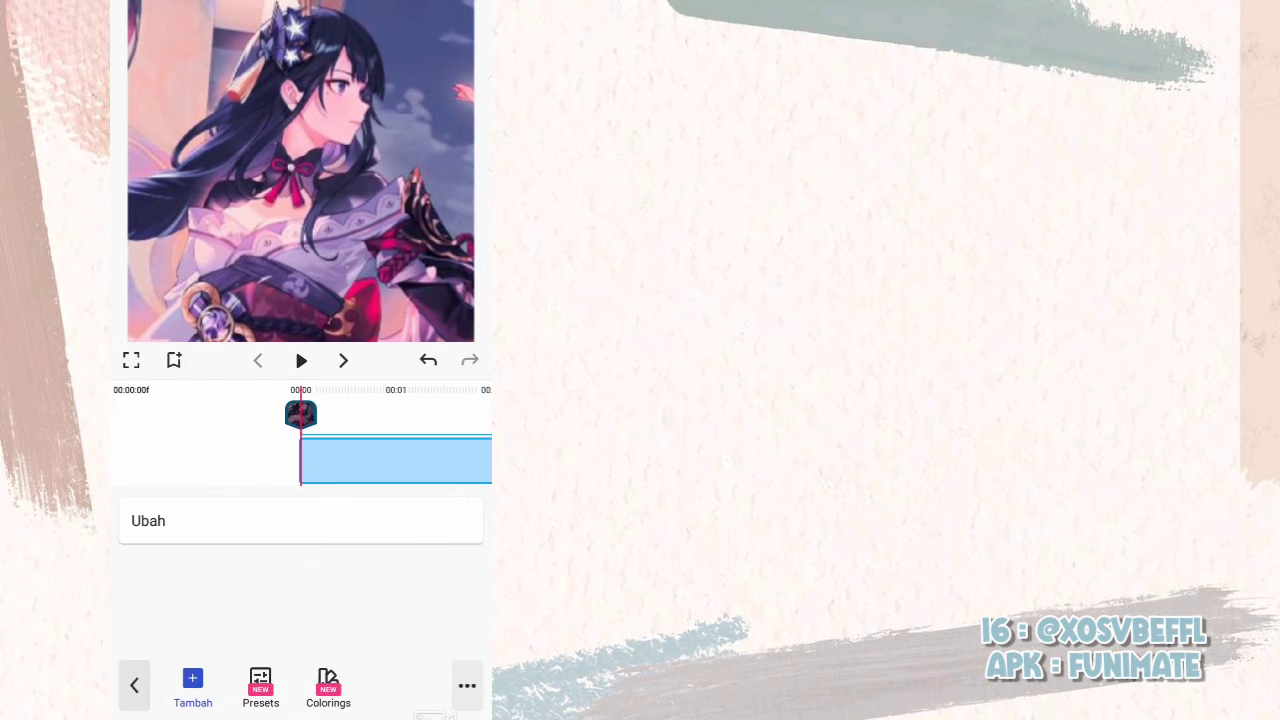
{"action": "left_click", "coordinate": [295, 347]}
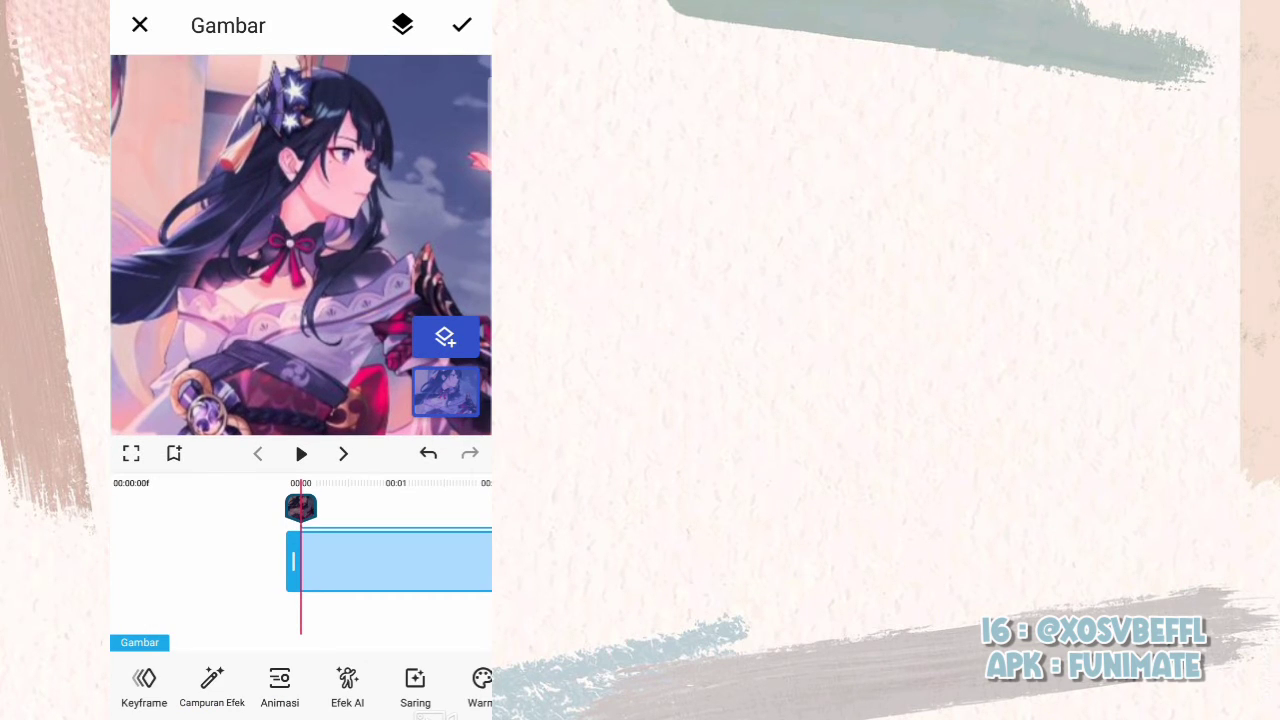
{"action": "left_click", "coordinate": [300, 243]}
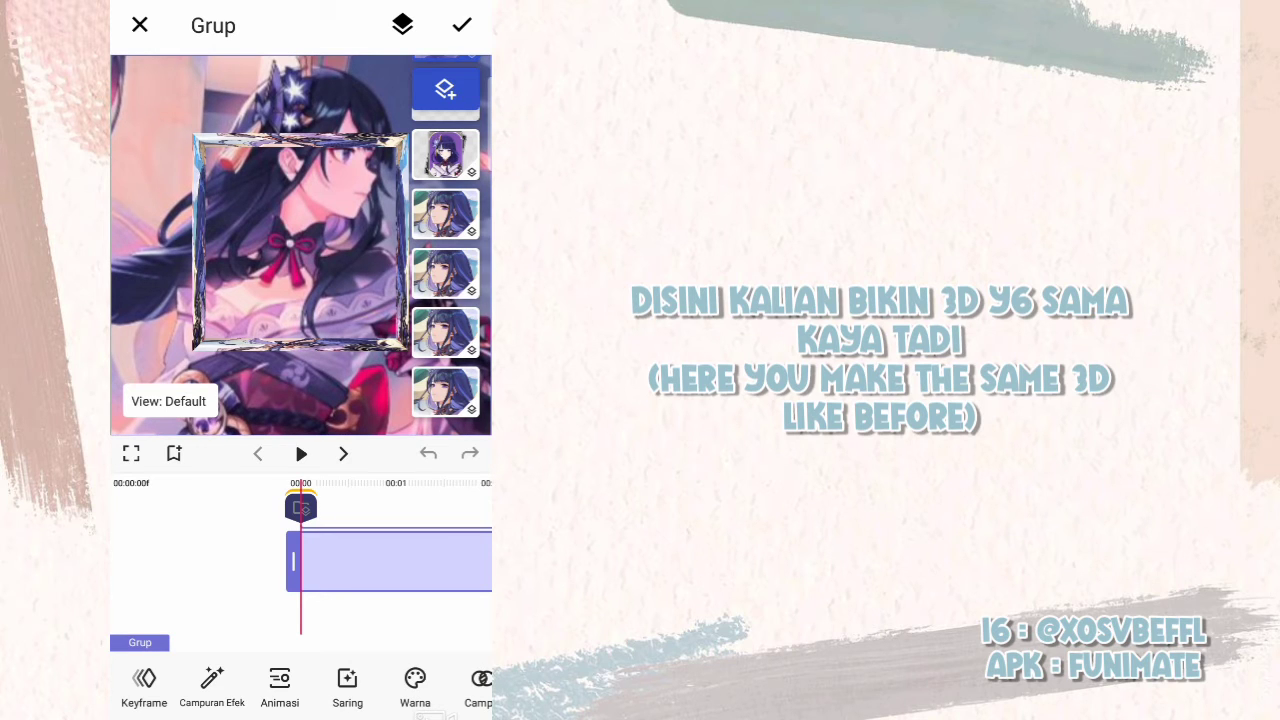
- Shrink a cube face to scale 50 and rotate it -90° on X to lay it flat
{"action": "left_click_drag", "start_coordinate": [381, 625], "coordinate": [313, 611]}
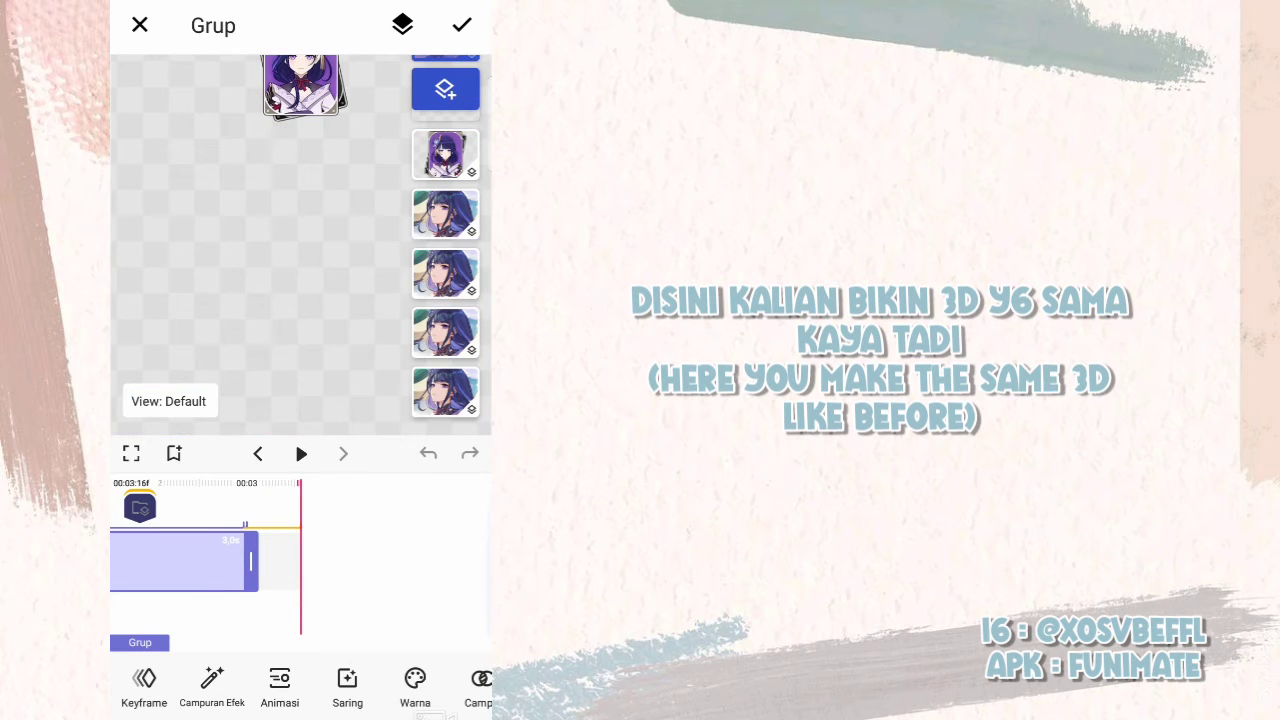
{"action": "mouse_move", "coordinate": [333, 598]}
{"action": "left_mouse_down"}
{"action": "mouse_move", "coordinate": [408, 594]}
{"action": "mouse_move", "coordinate": [396, 607]}
{"action": "left_mouse_up"}
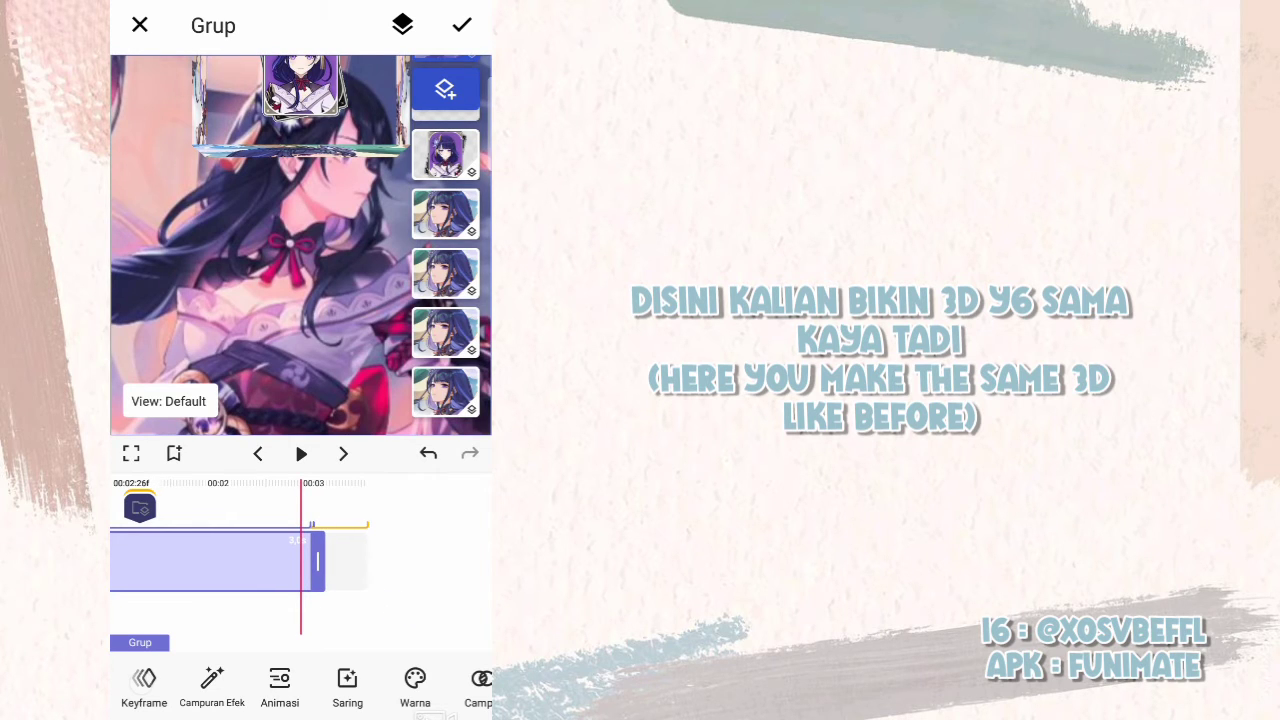
{"action": "left_click", "coordinate": [461, 25]}
{"action": "left_click", "coordinate": [148, 520]}
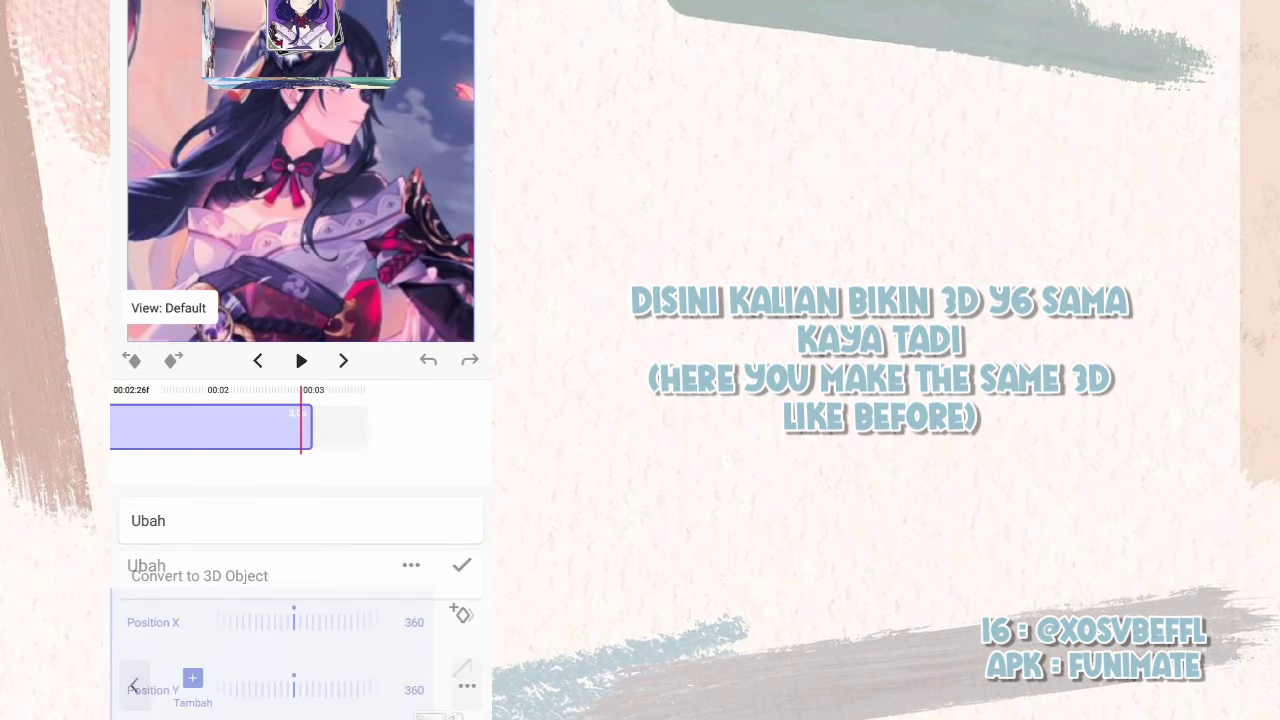
{"action": "scroll", "coordinate": [270, 640], "scroll_direction": "down", "scroll_amount": 3}
{"action": "mouse_move", "coordinate": [352, 580]}
{"action": "left_mouse_down"}
{"action": "mouse_move", "coordinate": [448, 605]}
{"action": "mouse_move", "coordinate": [458, 636]}
{"action": "left_mouse_up"}
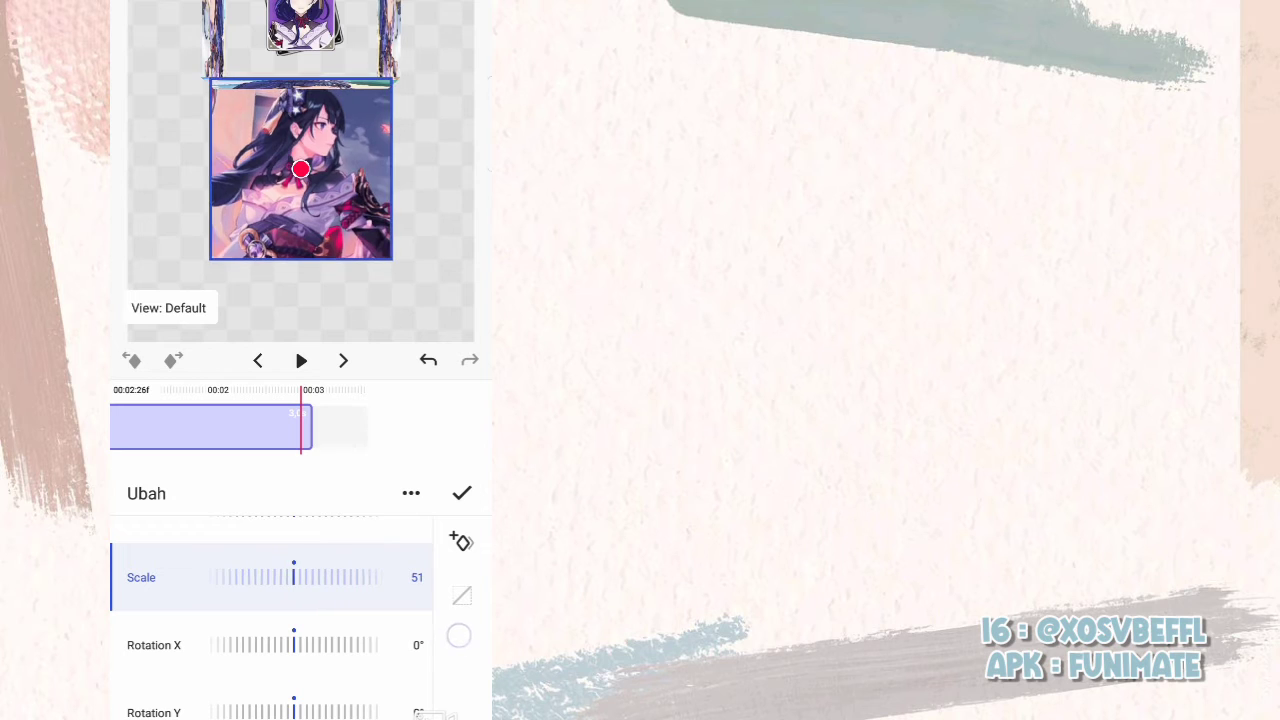
{"action": "left_click_drag", "start_coordinate": [300, 577], "coordinate": [270, 577]}
{"action": "scroll", "coordinate": [145, 600], "scroll_direction": "up", "scroll_amount": 3}
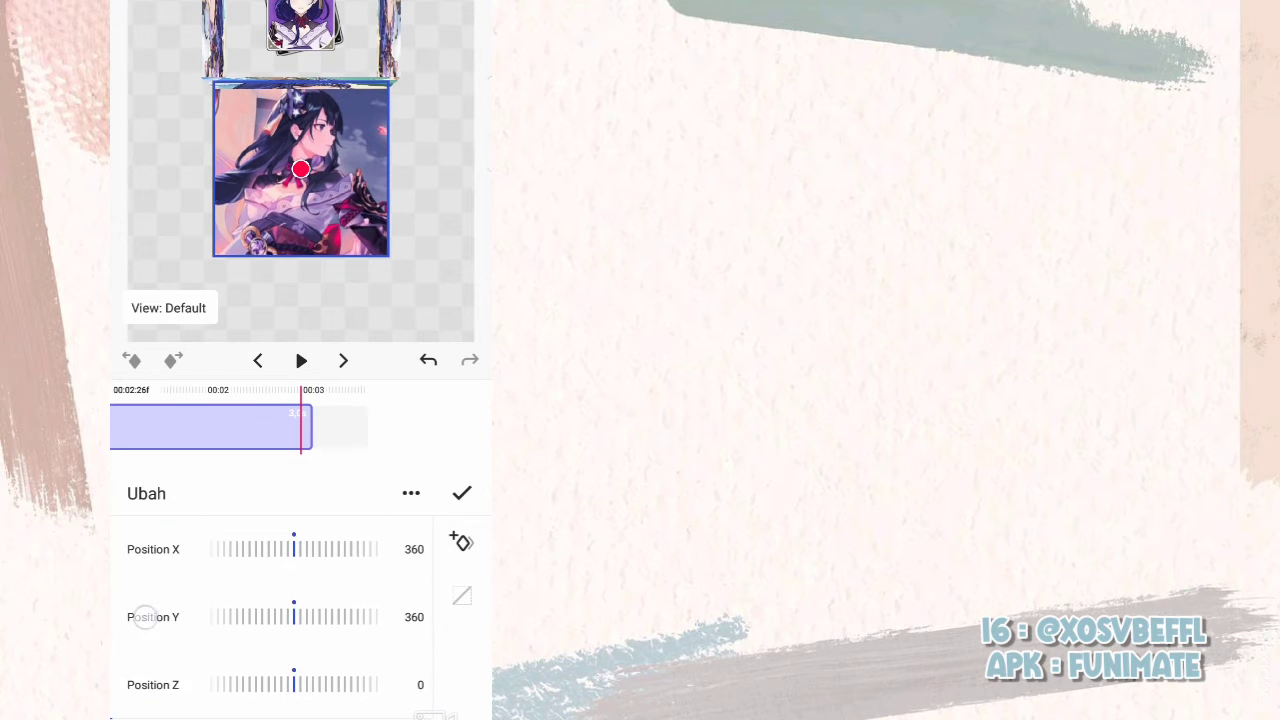
{"action": "scroll", "coordinate": [145, 615], "scroll_direction": "down", "scroll_amount": 3}
{"action": "left_click_drag", "start_coordinate": [330, 594], "coordinate": [362, 598]}
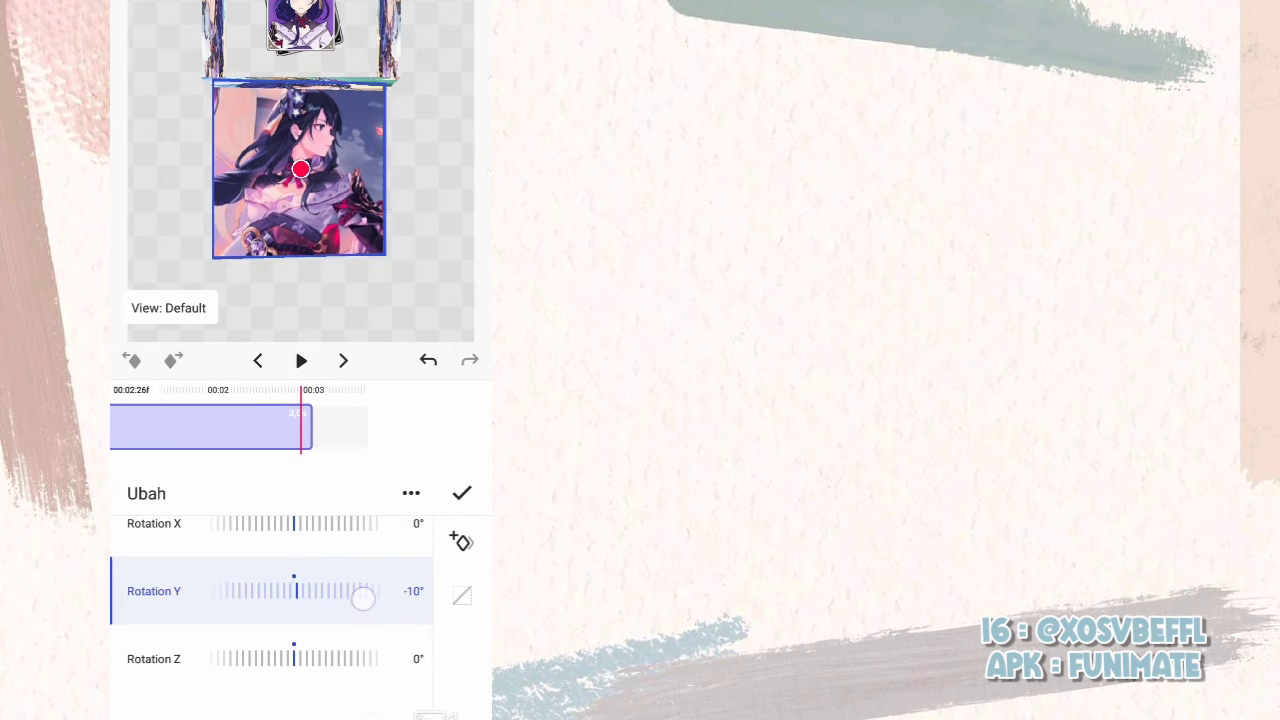
{"action": "scroll", "coordinate": [123, 612], "scroll_direction": "up", "scroll_amount": 2}
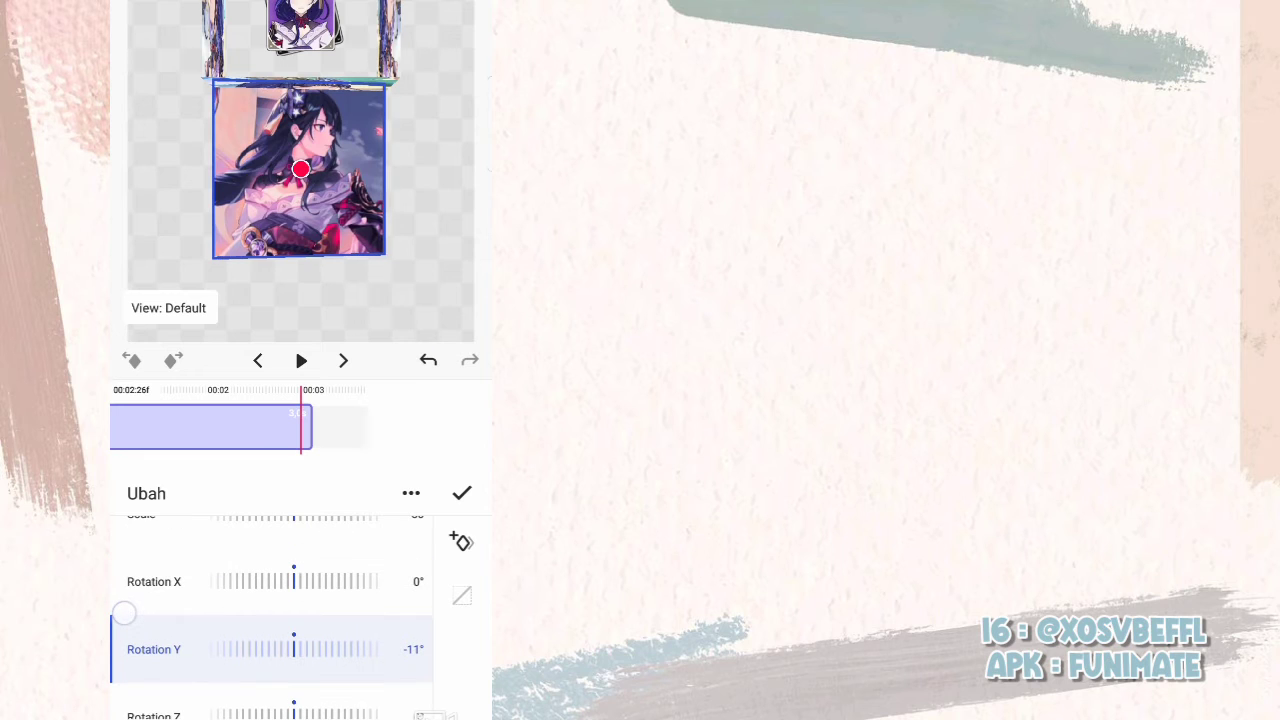
{"action": "left_click", "coordinate": [428, 360]}
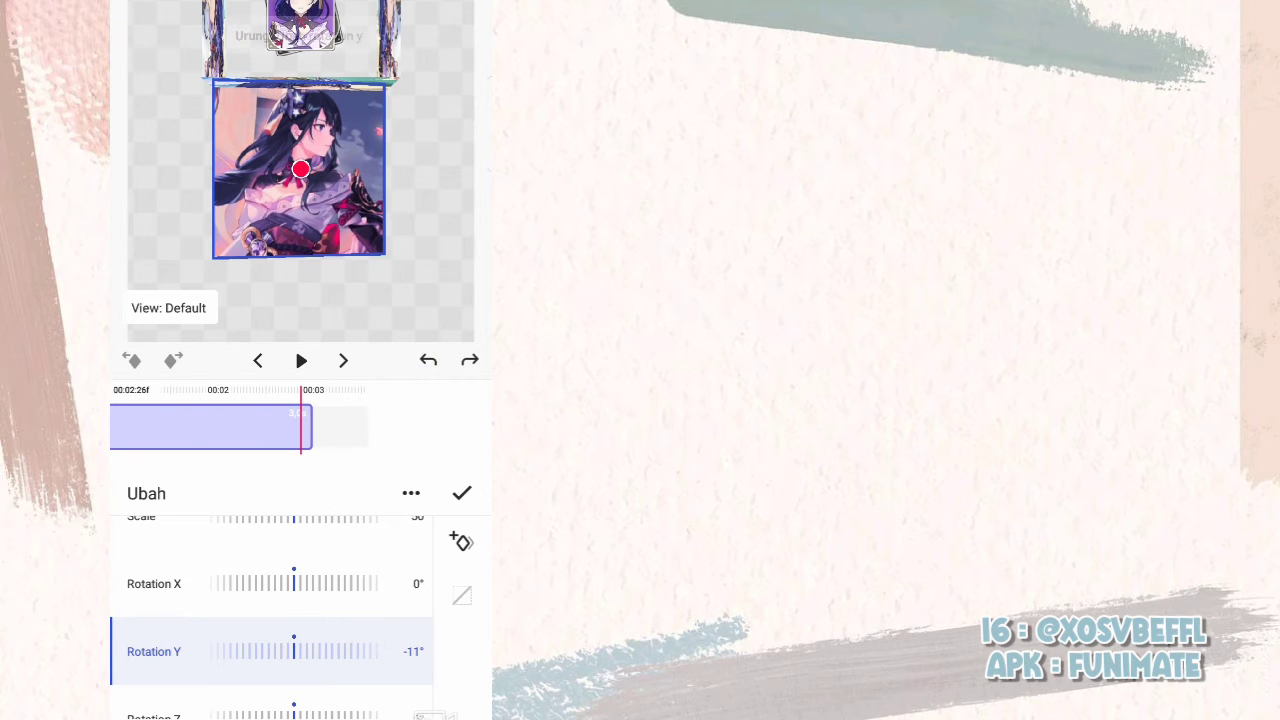
{"action": "mouse_move", "coordinate": [348, 565]}
{"action": "left_mouse_down"}
{"action": "mouse_move", "coordinate": [377, 617]}
{"action": "mouse_move", "coordinate": [364, 624]}
{"action": "left_mouse_up"}
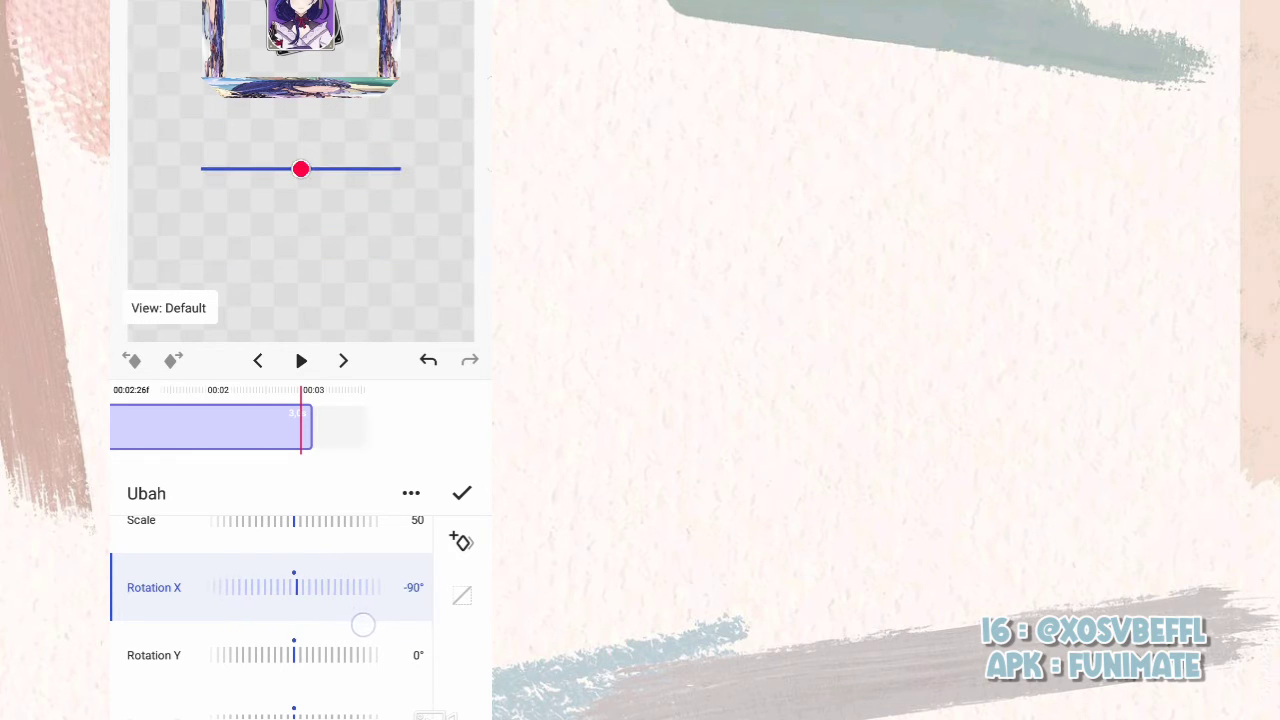
{"action": "left_click", "coordinate": [461, 493]}
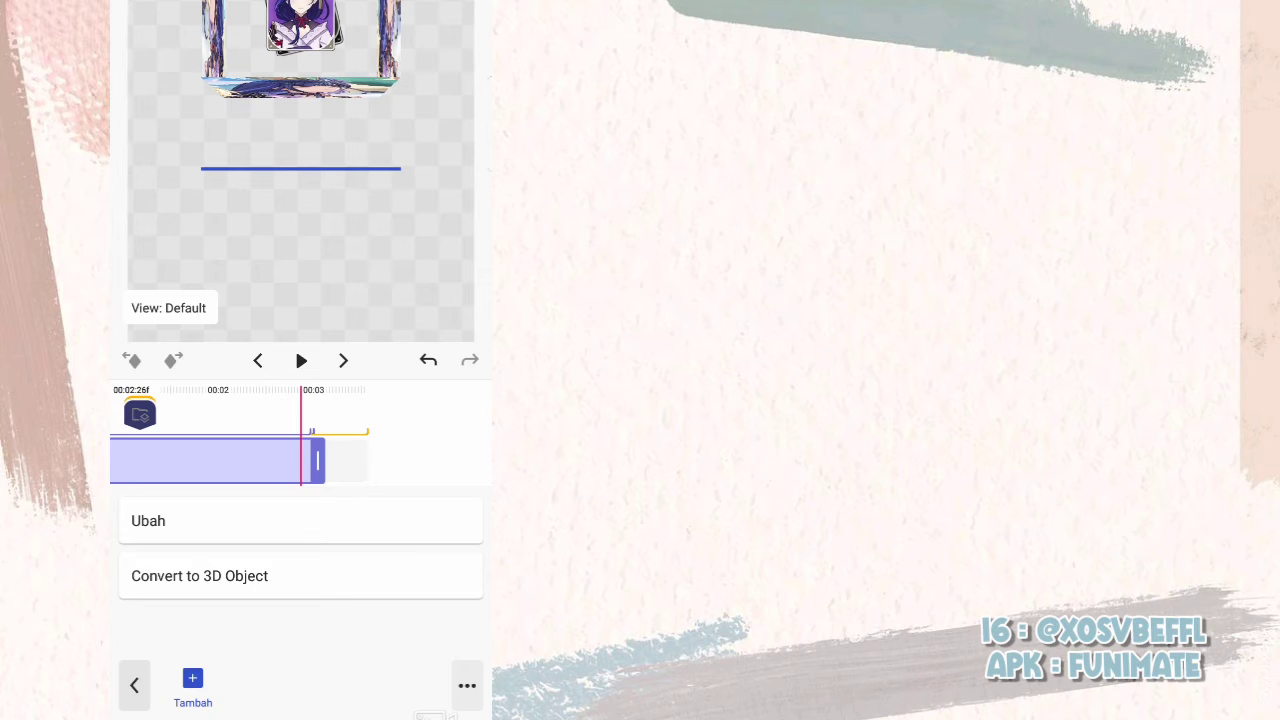
- Position the flat face at the cube's edge by adjusting its height
{"action": "left_click", "coordinate": [148, 520]}
{"action": "left_click_drag", "start_coordinate": [223, 648], "coordinate": [327, 618]}
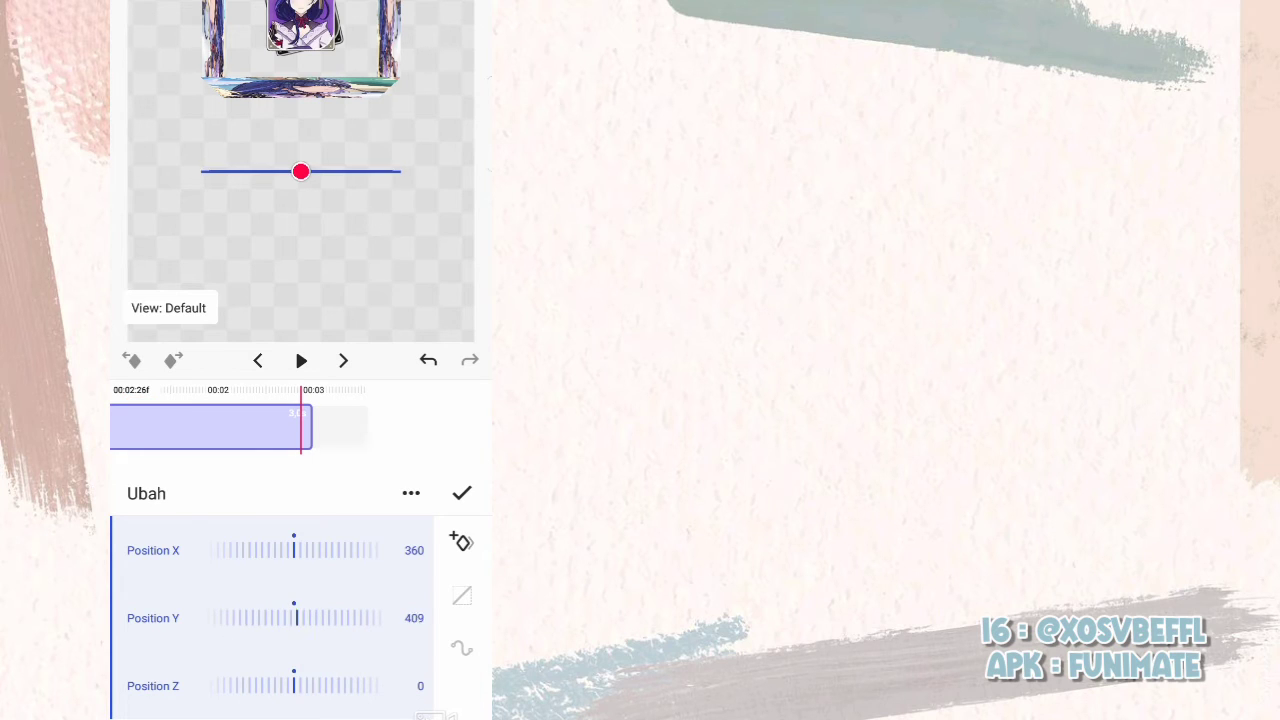
{"action": "mouse_move", "coordinate": [432, 627]}
{"action": "left_mouse_down"}
{"action": "mouse_move", "coordinate": [368, 619]}
{"action": "mouse_move", "coordinate": [458, 628]}
{"action": "left_mouse_up"}
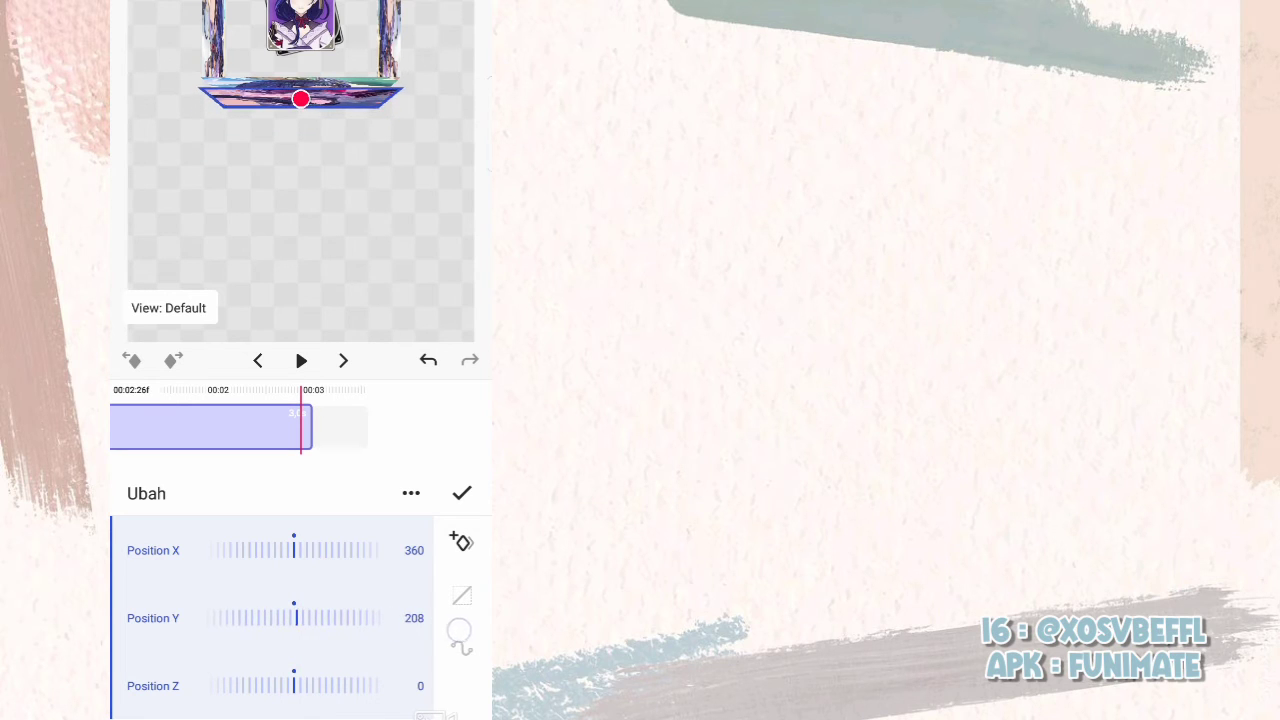
{"action": "left_click_drag", "start_coordinate": [330, 610], "coordinate": [380, 618]}
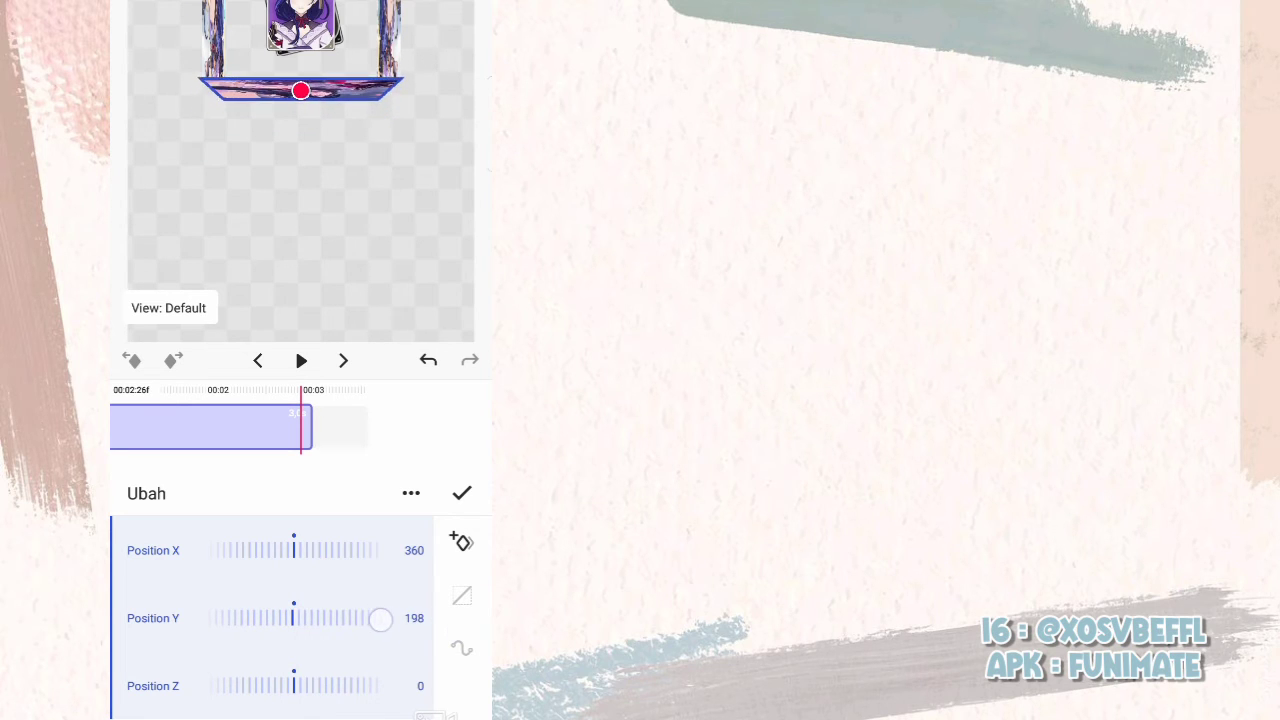
{"action": "left_click", "coordinate": [461, 493]}
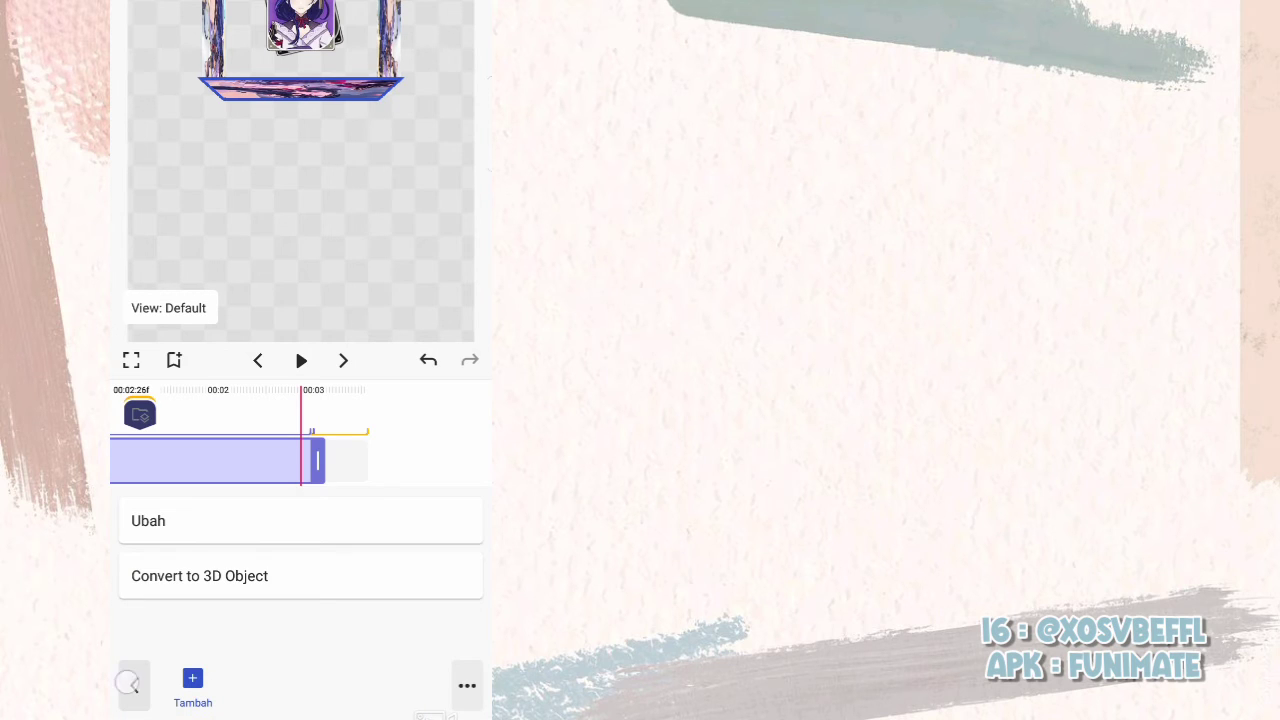
{"action": "left_click", "coordinate": [128, 683]}
- Keyframe a side face turned -87° on Y and place it along the left edge
{"action": "left_click_drag", "start_coordinate": [420, 685], "coordinate": [200, 685]}
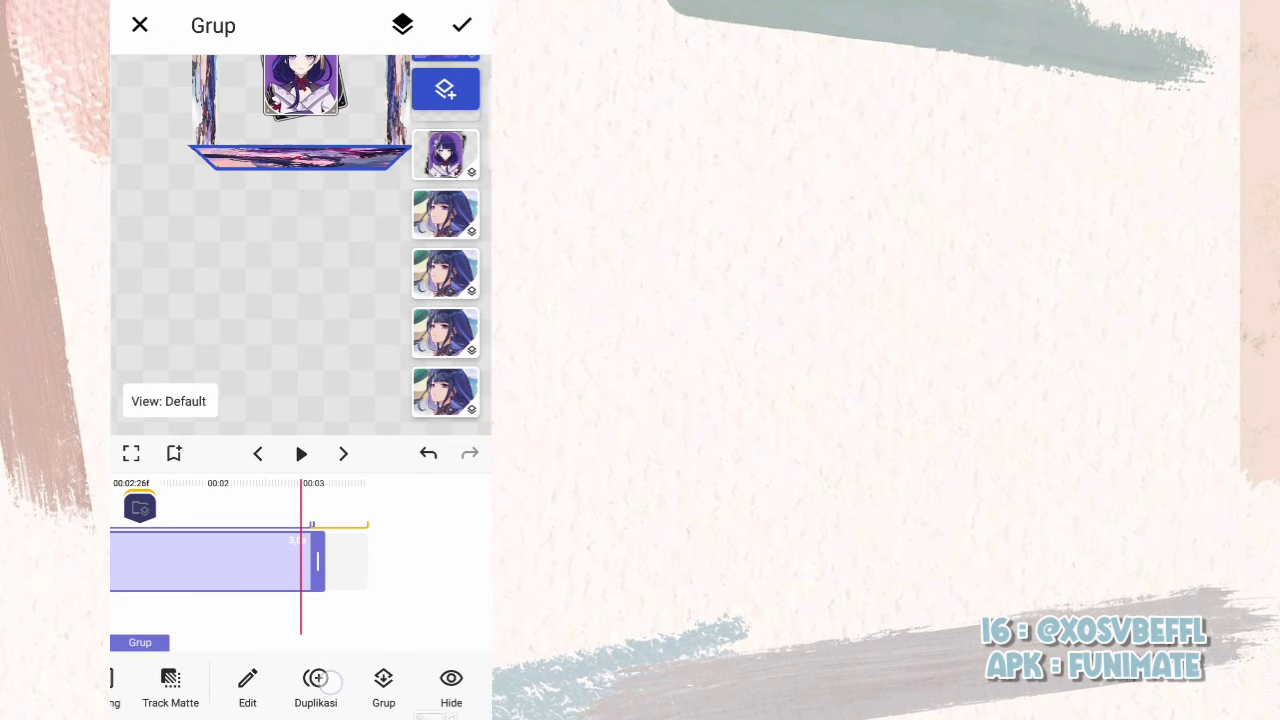
{"action": "left_click", "coordinate": [247, 685]}
{"action": "left_click_drag", "start_coordinate": [358, 616], "coordinate": [150, 616]}
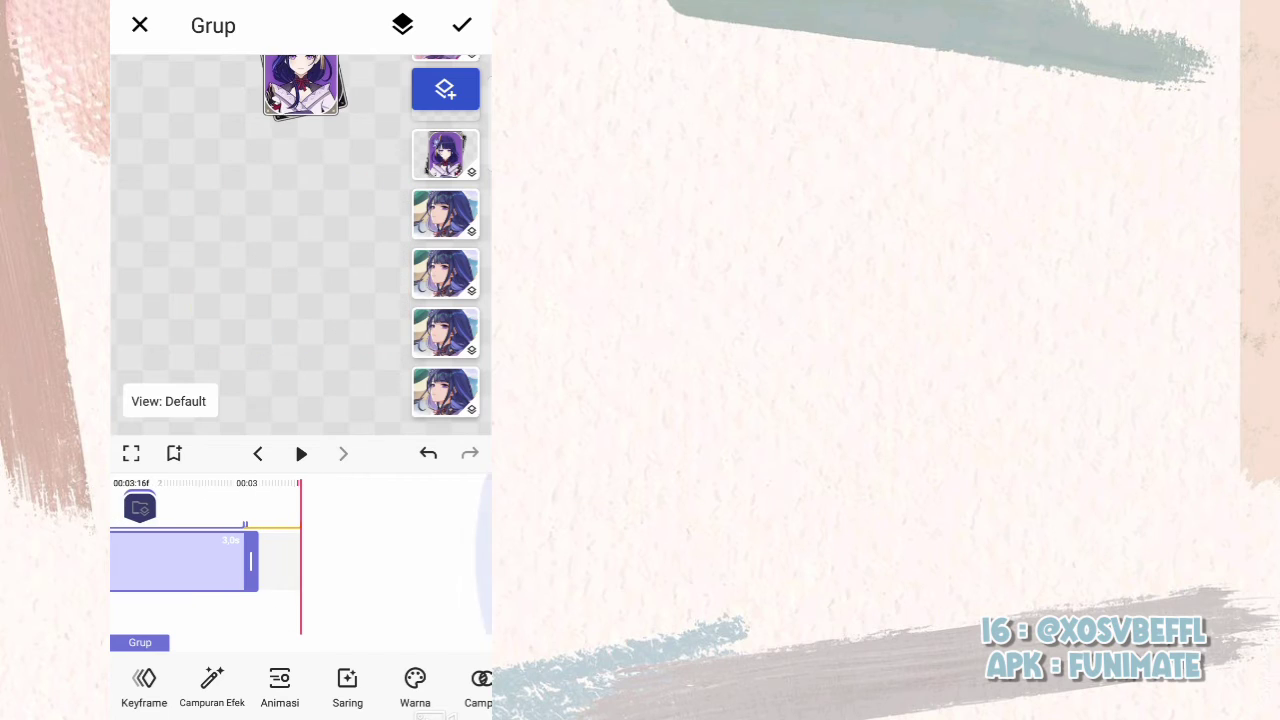
{"action": "left_click_drag", "start_coordinate": [362, 615], "coordinate": [418, 622]}
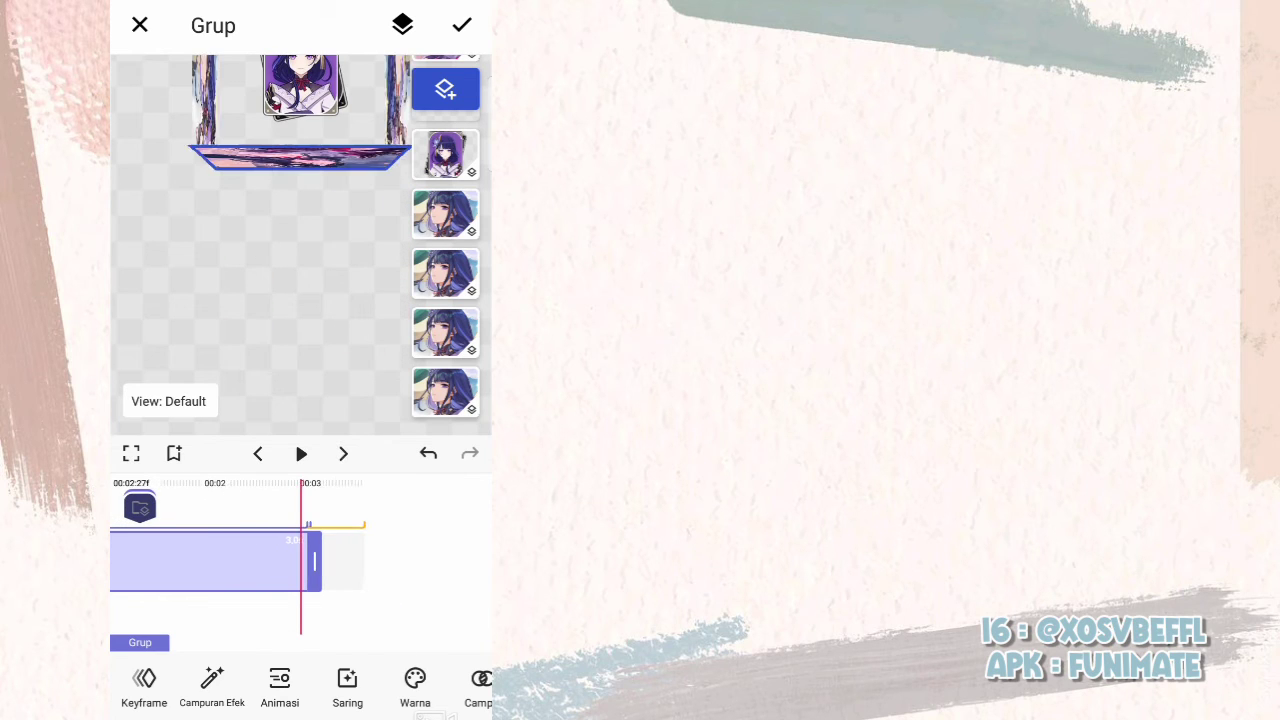
{"action": "left_click", "coordinate": [144, 685]}
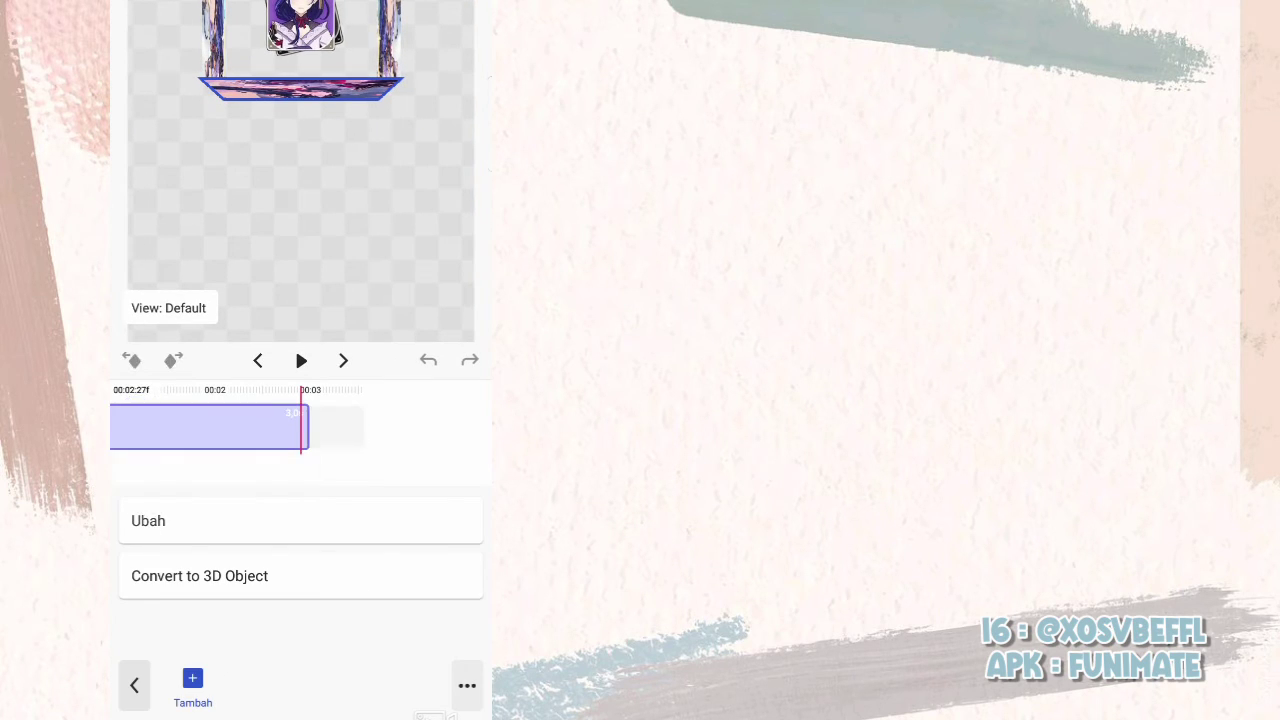
{"action": "left_click", "coordinate": [193, 680]}
{"action": "mouse_move", "coordinate": [142, 660]}
{"action": "left_mouse_down"}
{"action": "mouse_move", "coordinate": [142, 540]}
{"action": "mouse_move", "coordinate": [142, 650]}
{"action": "left_mouse_up"}
{"action": "left_click_drag", "start_coordinate": [380, 634], "coordinate": [347, 634]}
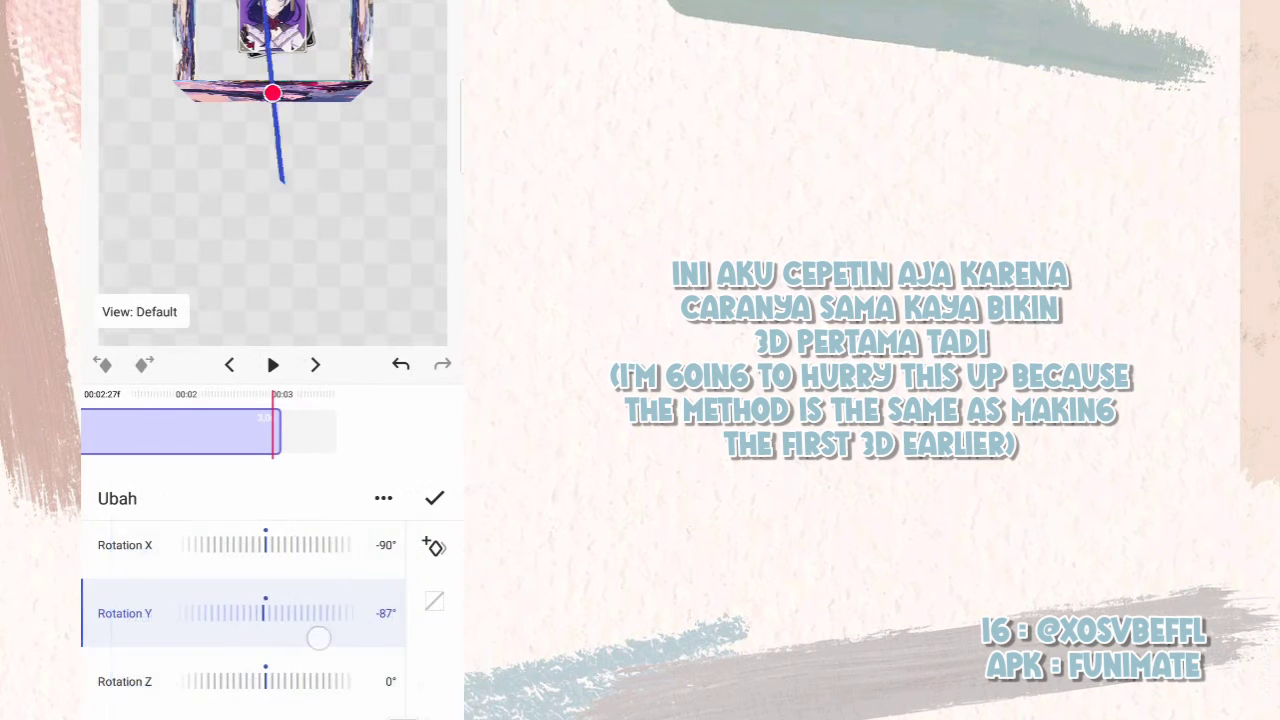
{"action": "left_click_drag", "start_coordinate": [142, 560], "coordinate": [142, 660]}
{"action": "left_click_drag", "start_coordinate": [380, 621], "coordinate": [343, 621]}
{"action": "left_click_drag", "start_coordinate": [340, 553], "coordinate": [309, 553]}
{"action": "left_click", "coordinate": [434, 498]}
- Finish placing the last side of the square frame and return to the group's layers
{"action": "left_click", "coordinate": [143, 578]}
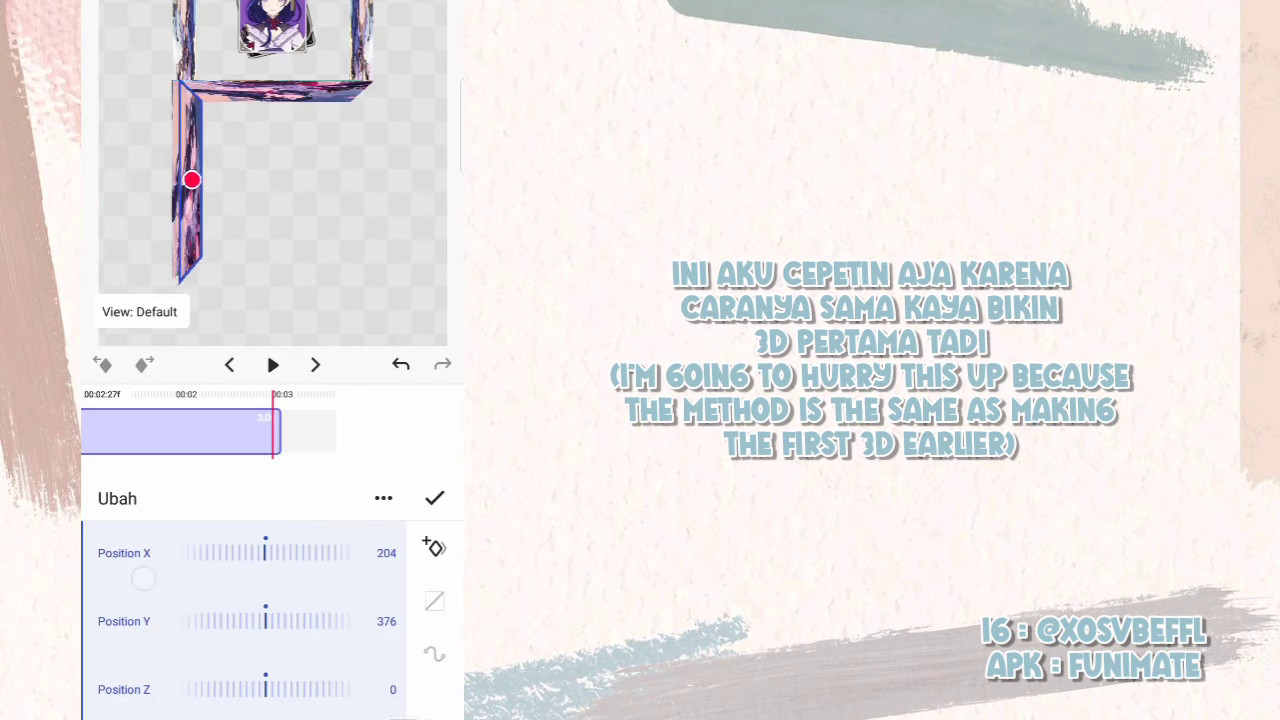
{"action": "left_click", "coordinate": [434, 498]}
{"action": "left_click", "coordinate": [414, 486]}
{"action": "left_click", "coordinate": [434, 498]}
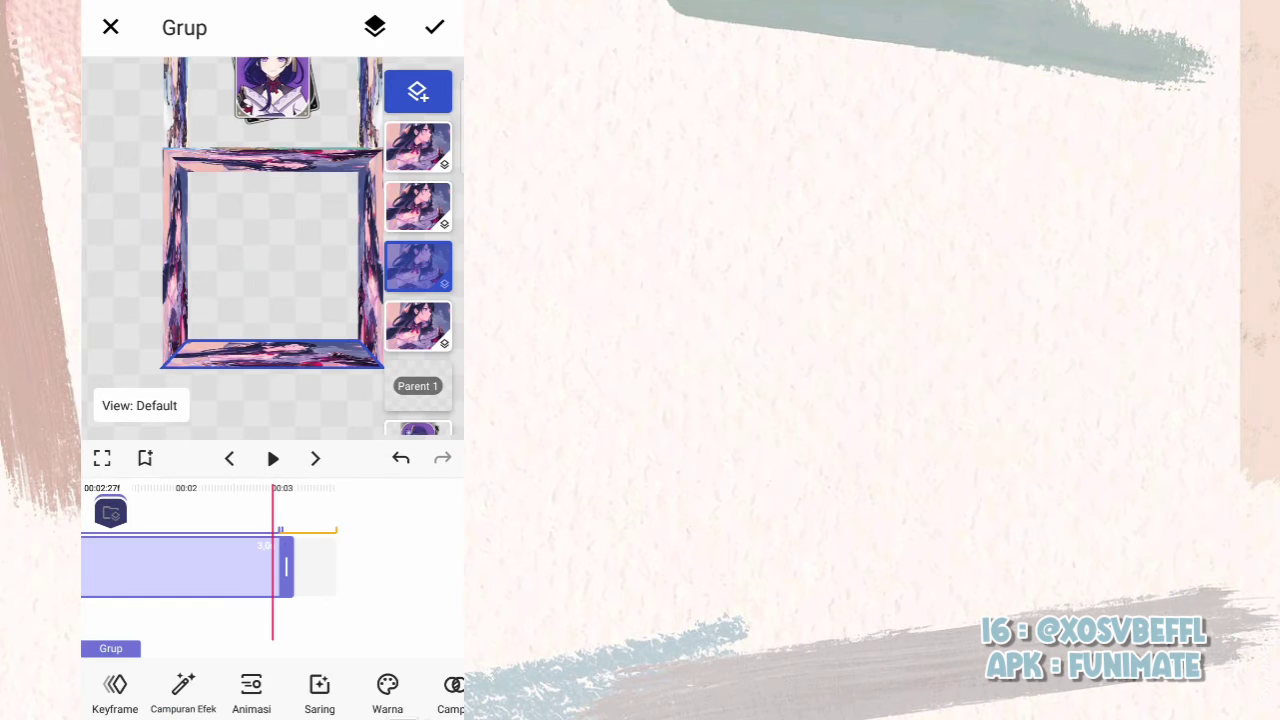
{"action": "left_click", "coordinate": [418, 92]}
- Add a new 3D scene group with the full-body character image scaled to about double size
{"action": "left_click", "coordinate": [165, 420]}
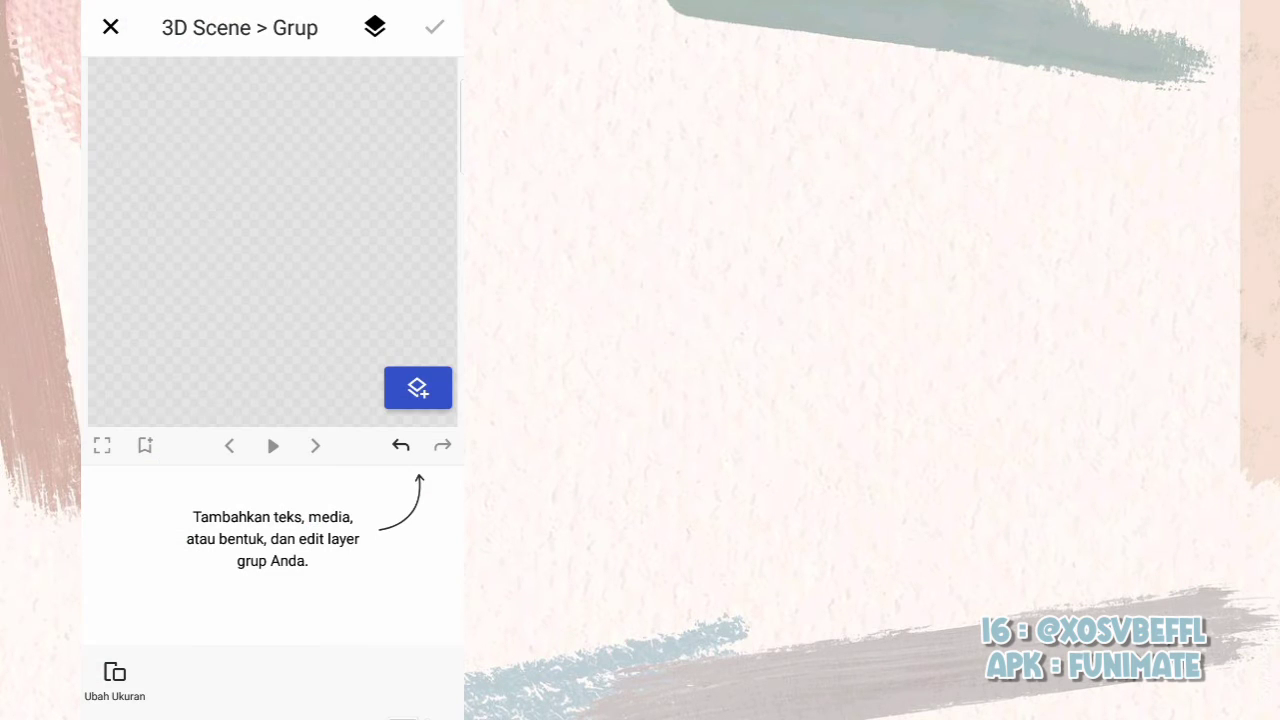
{"action": "left_click", "coordinate": [418, 386]}
{"action": "left_click", "coordinate": [195, 363]}
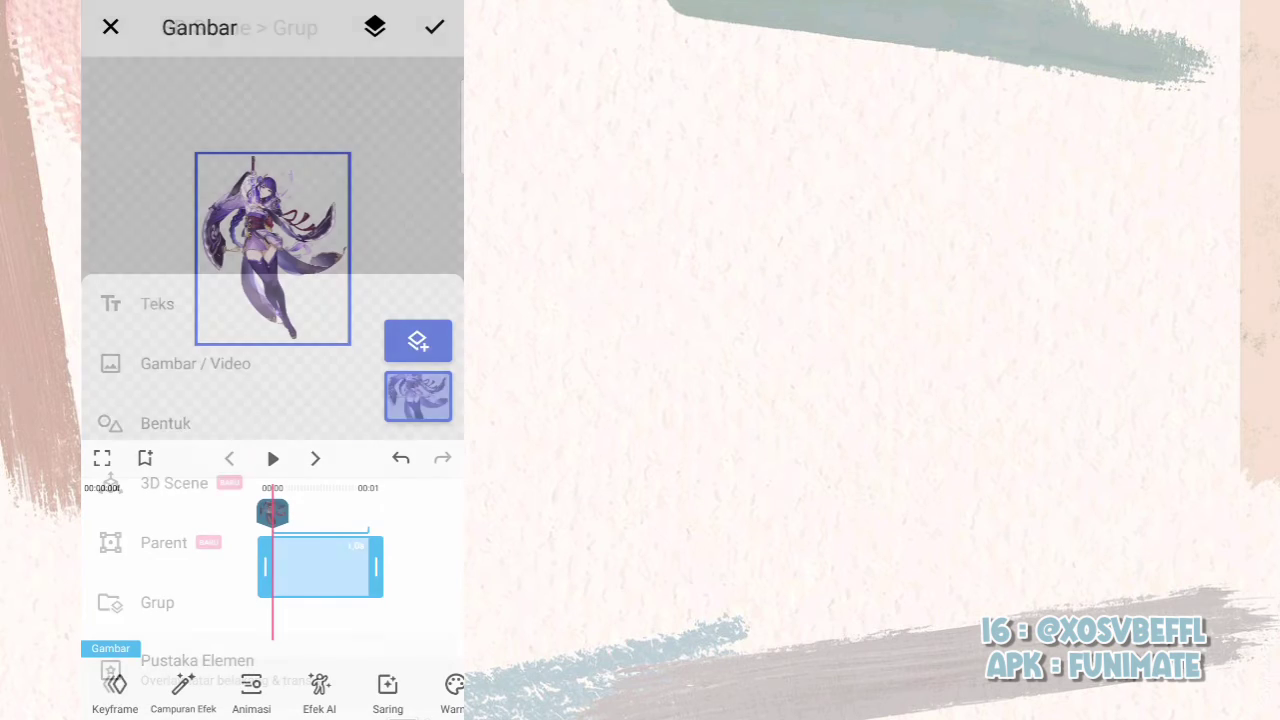
{"action": "left_click", "coordinate": [434, 26]}
{"action": "left_click", "coordinate": [118, 528]}
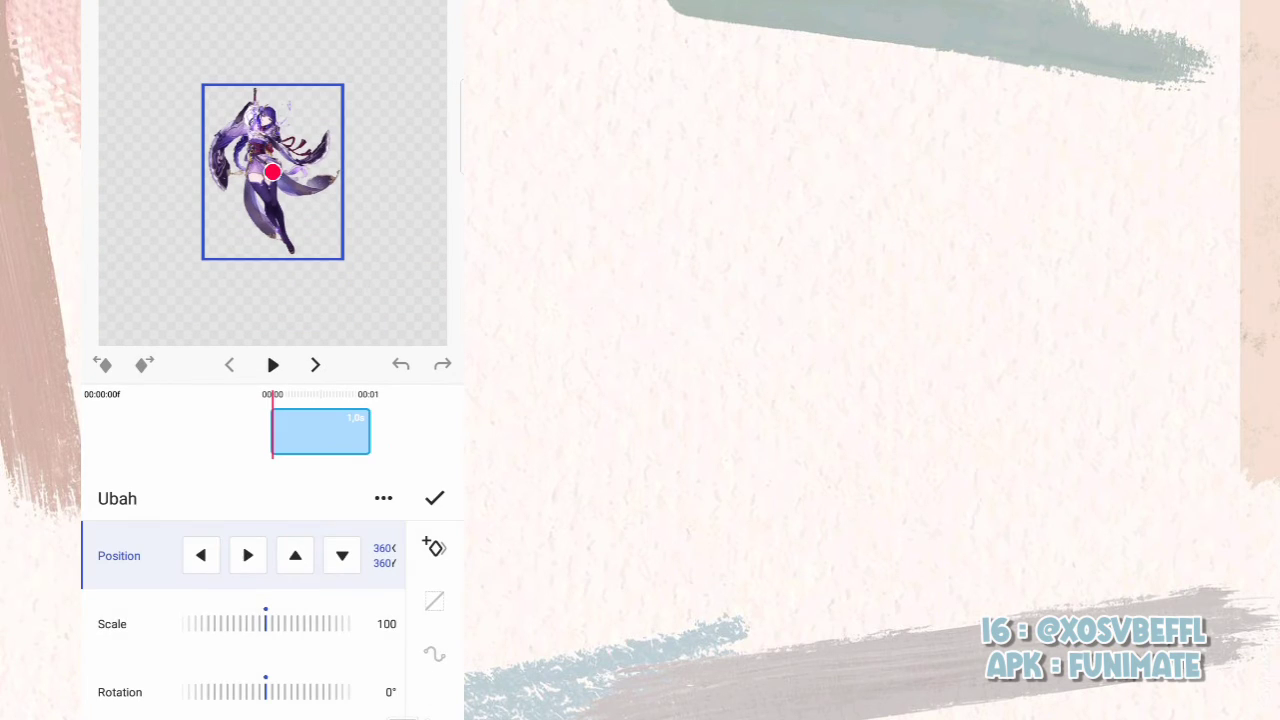
{"action": "left_click", "coordinate": [115, 624]}
{"action": "left_click_drag", "start_coordinate": [304, 620], "coordinate": [288, 615]}
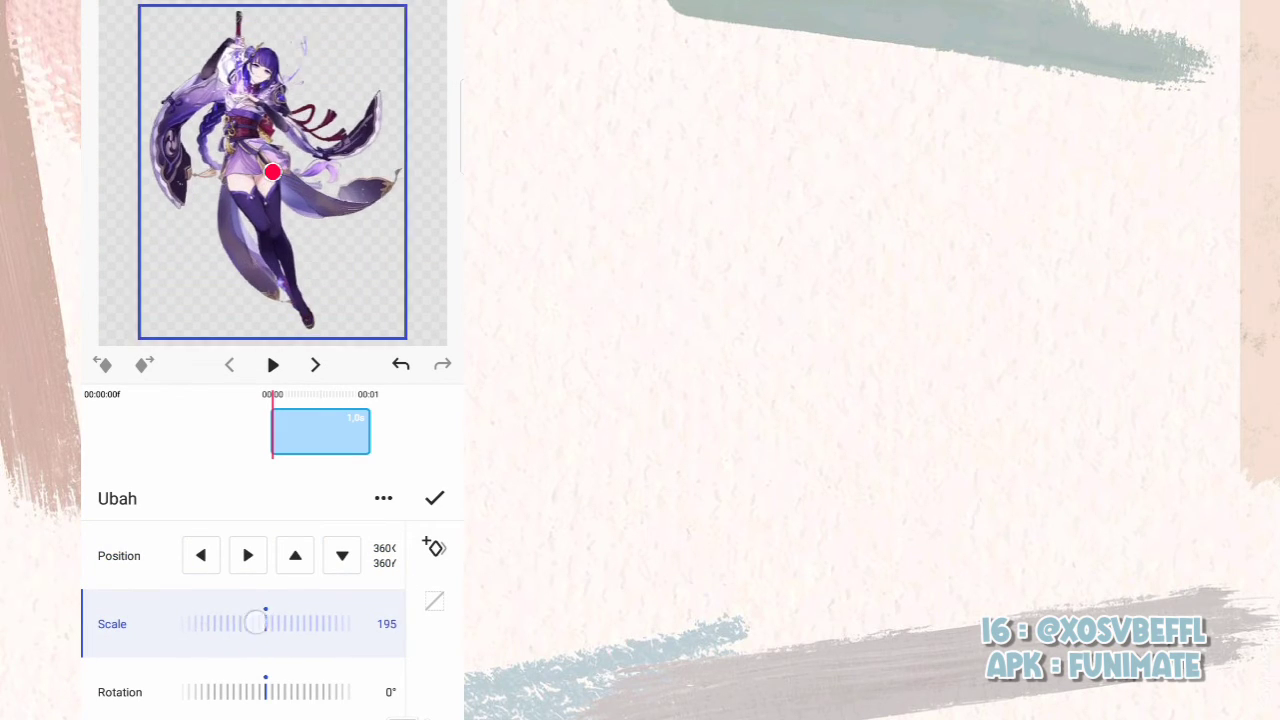
{"action": "left_click", "coordinate": [434, 498]}
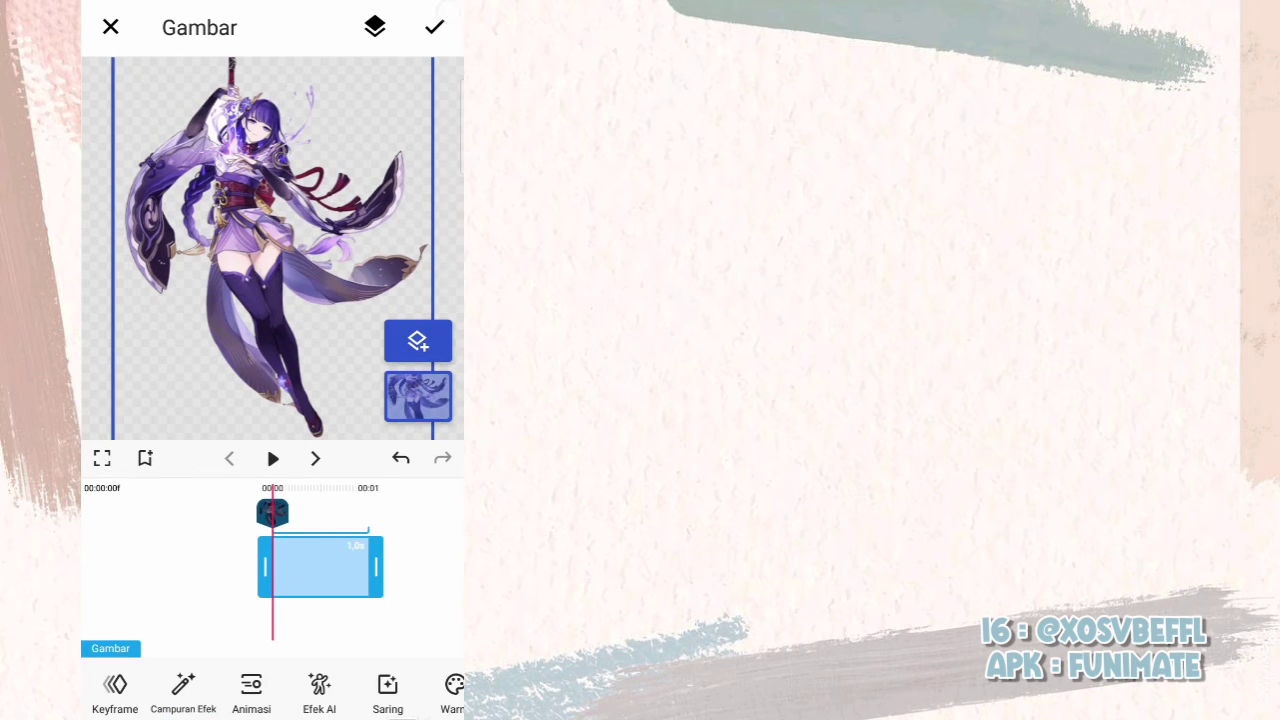
{"action": "left_click", "coordinate": [434, 27]}
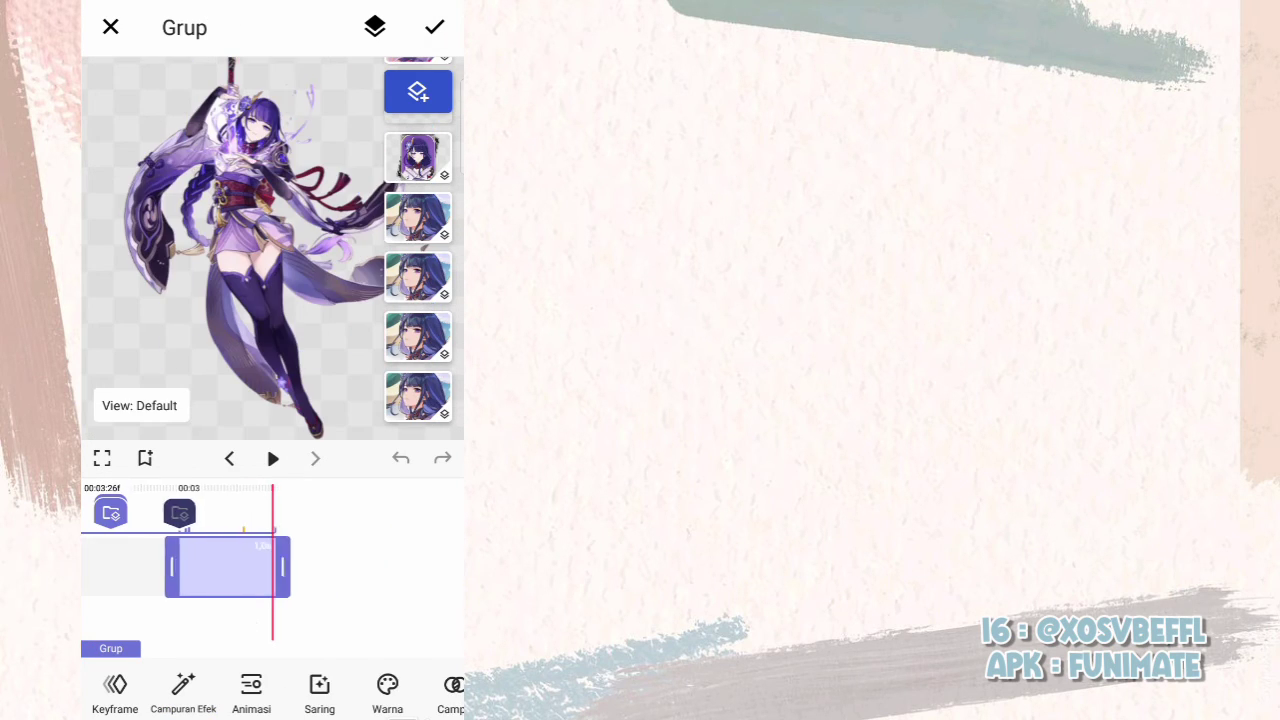
- Select the character image layer in the group and stretch its clip to about 3.4 s
{"action": "left_click_drag", "start_coordinate": [271, 620], "coordinate": [160, 620]}
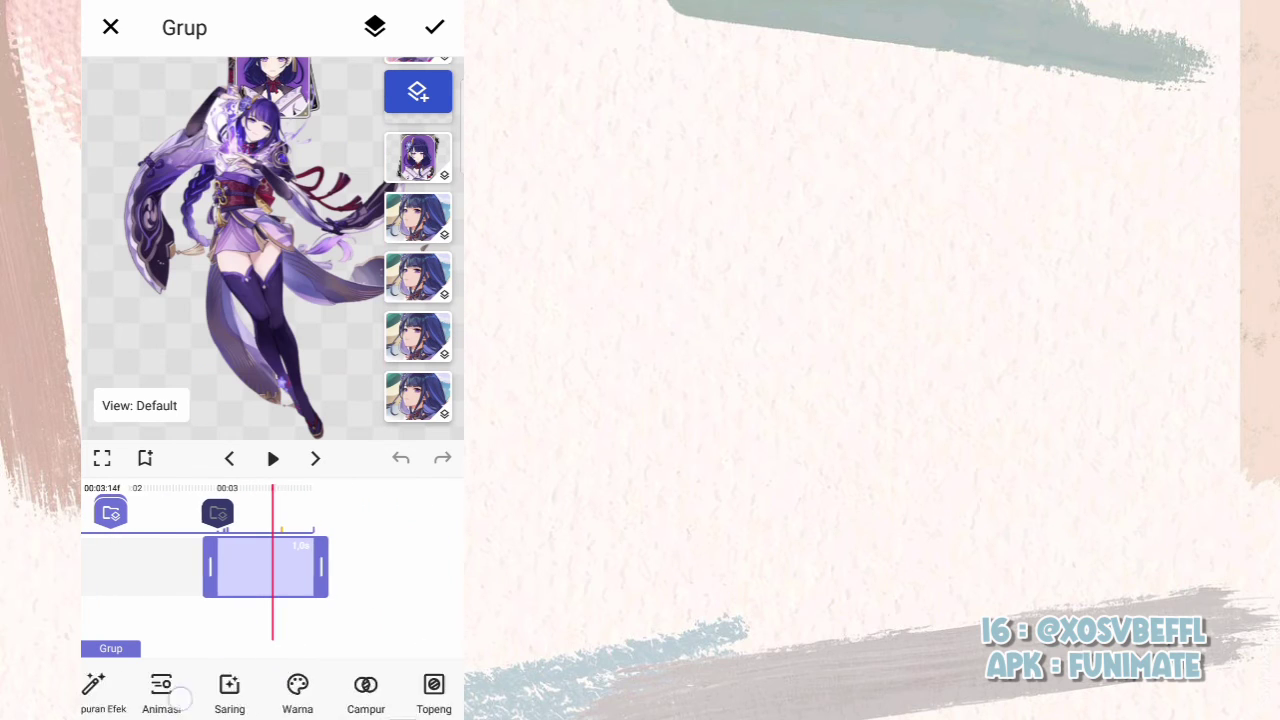
{"action": "left_click_drag", "start_coordinate": [380, 690], "coordinate": [187, 706]}
{"action": "left_click", "coordinate": [434, 27]}
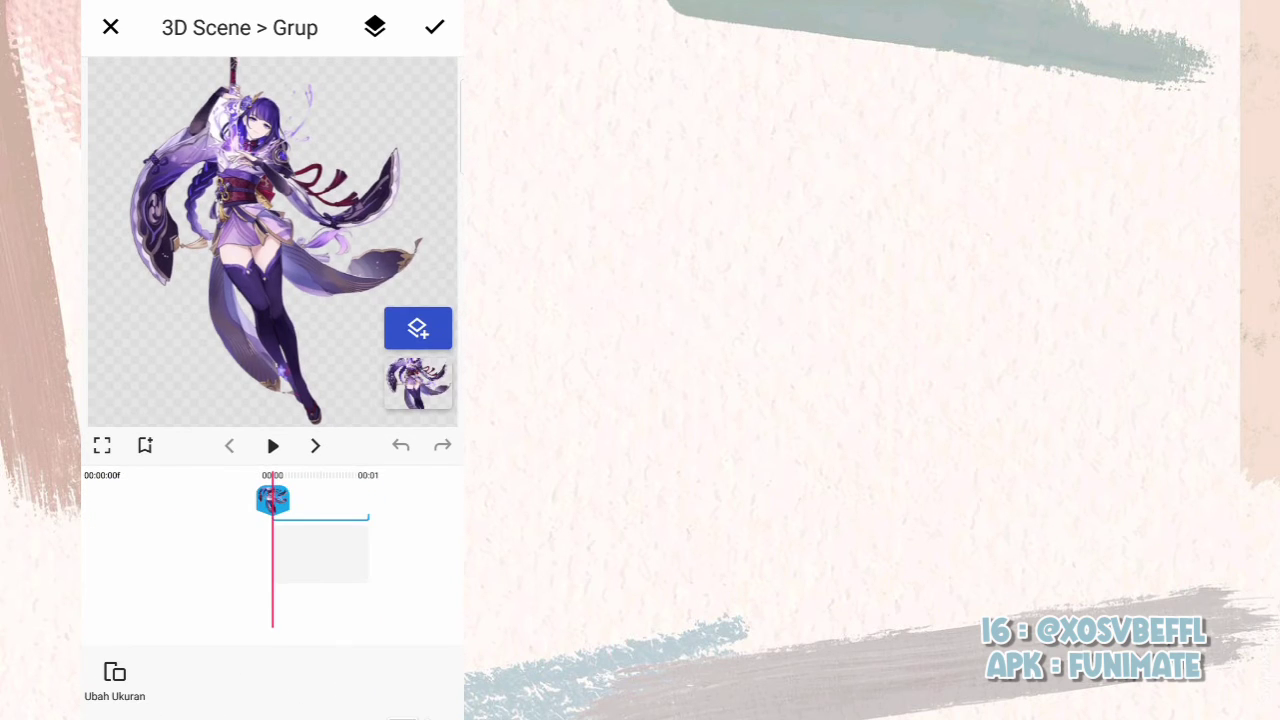
{"action": "left_click", "coordinate": [417, 383]}
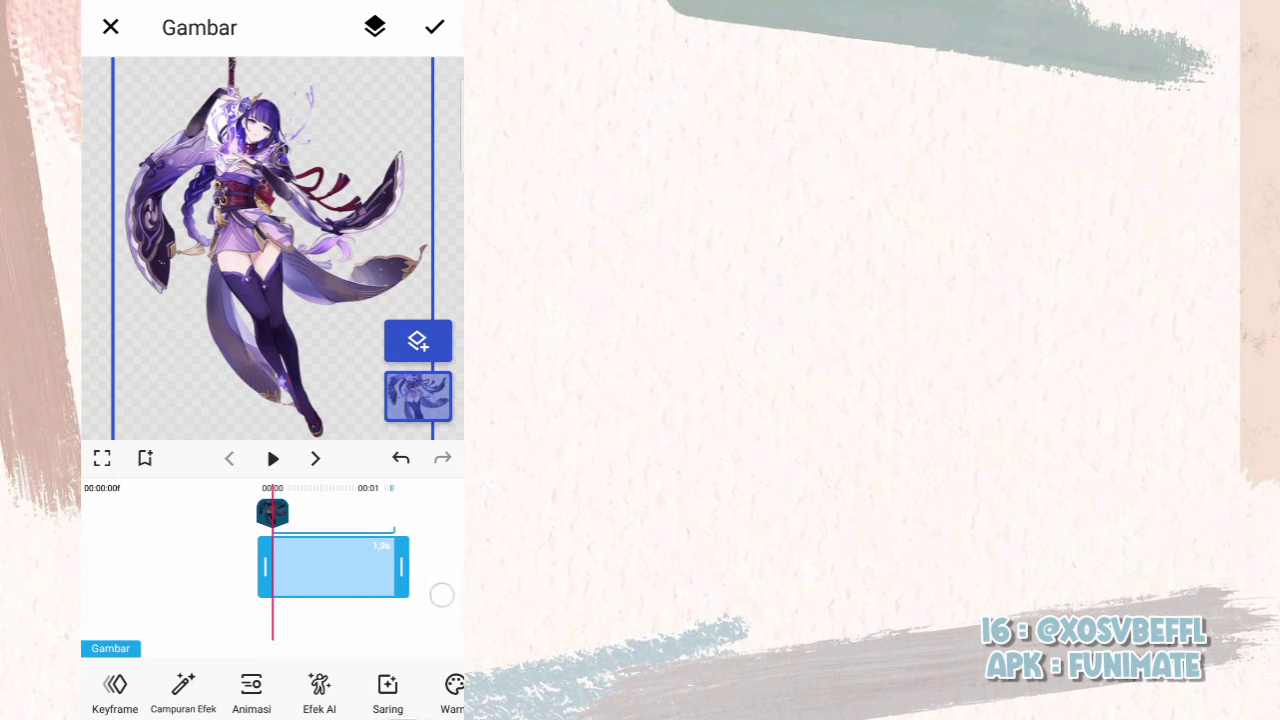
{"action": "left_click_drag", "start_coordinate": [445, 567], "coordinate": [447, 567]}
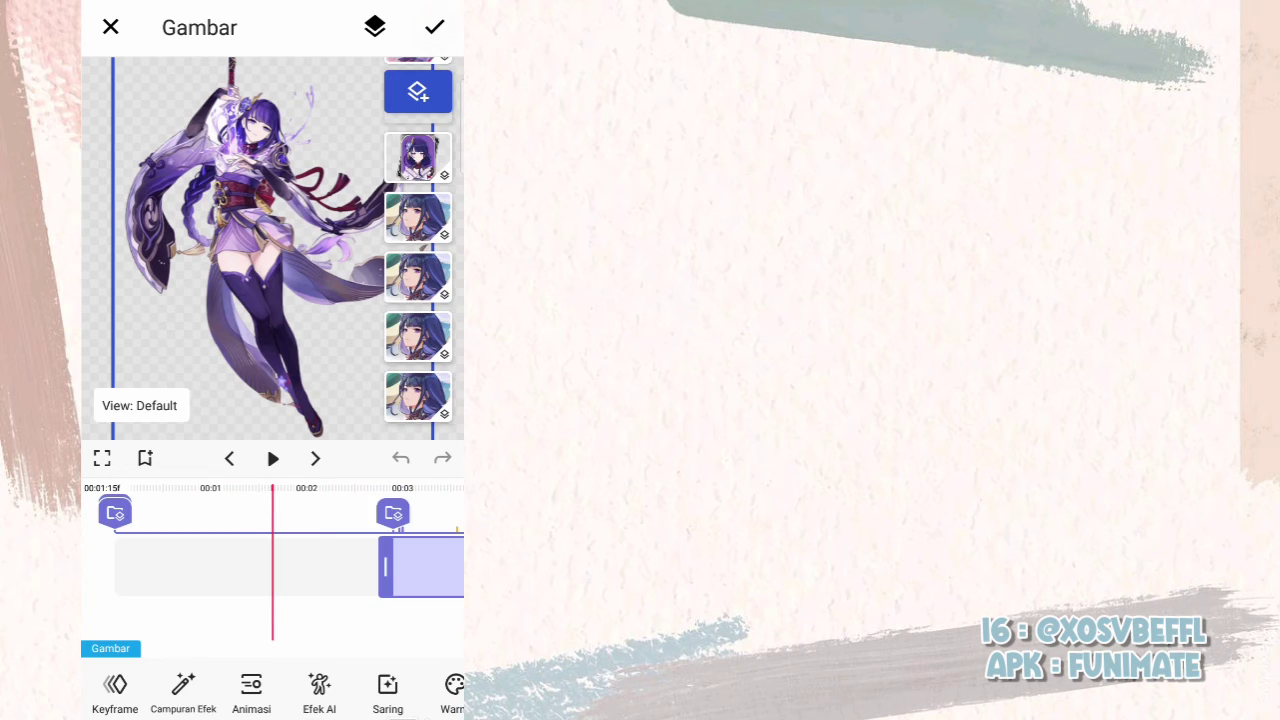
- Drag the cube group's clip earlier on the timeline and scrub to check the cube
{"action": "left_click", "coordinate": [393, 513]}
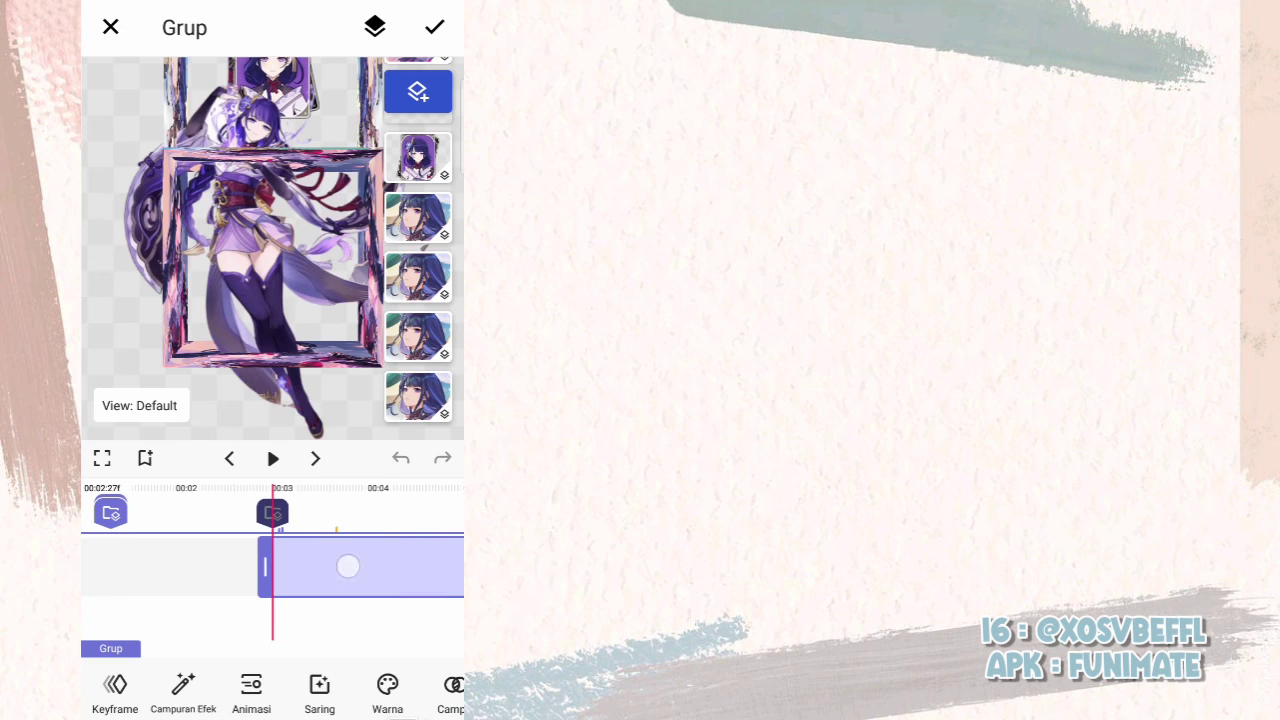
{"action": "left_click_drag", "start_coordinate": [348, 567], "coordinate": [88, 598]}
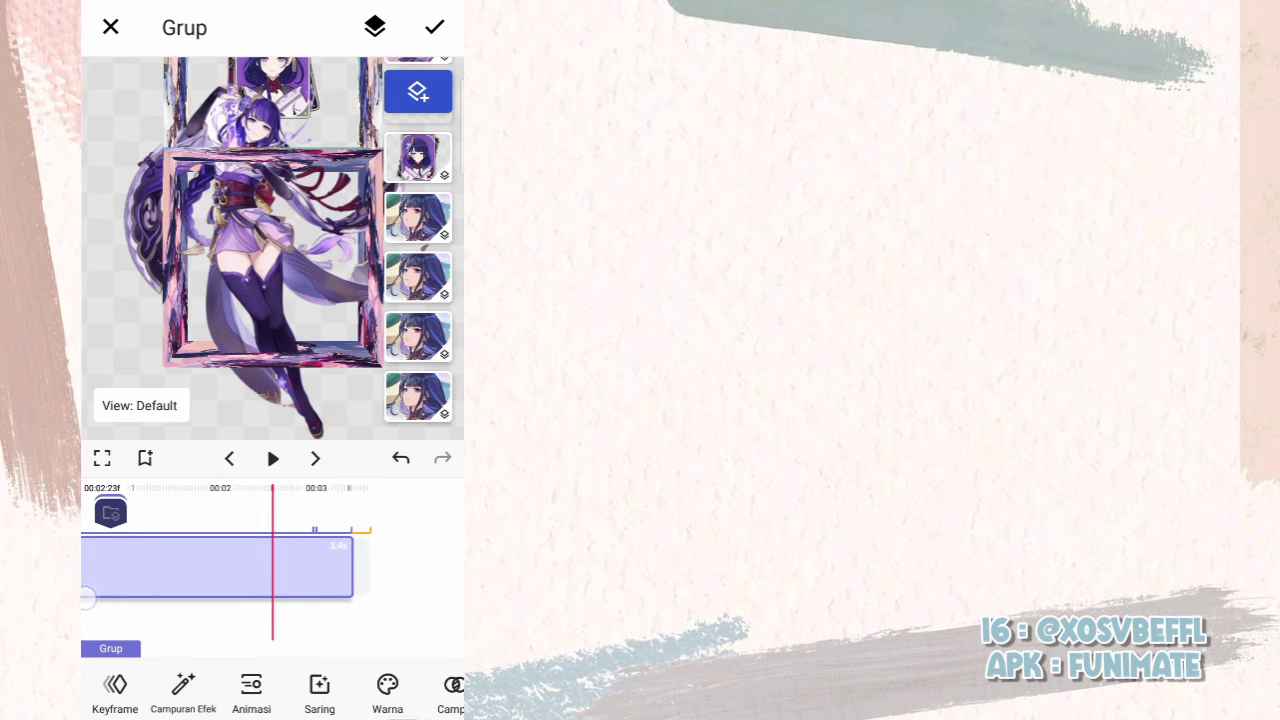
{"action": "left_click_drag", "start_coordinate": [248, 631], "coordinate": [443, 629]}
{"action": "left_click_drag", "start_coordinate": [351, 614], "coordinate": [166, 643]}
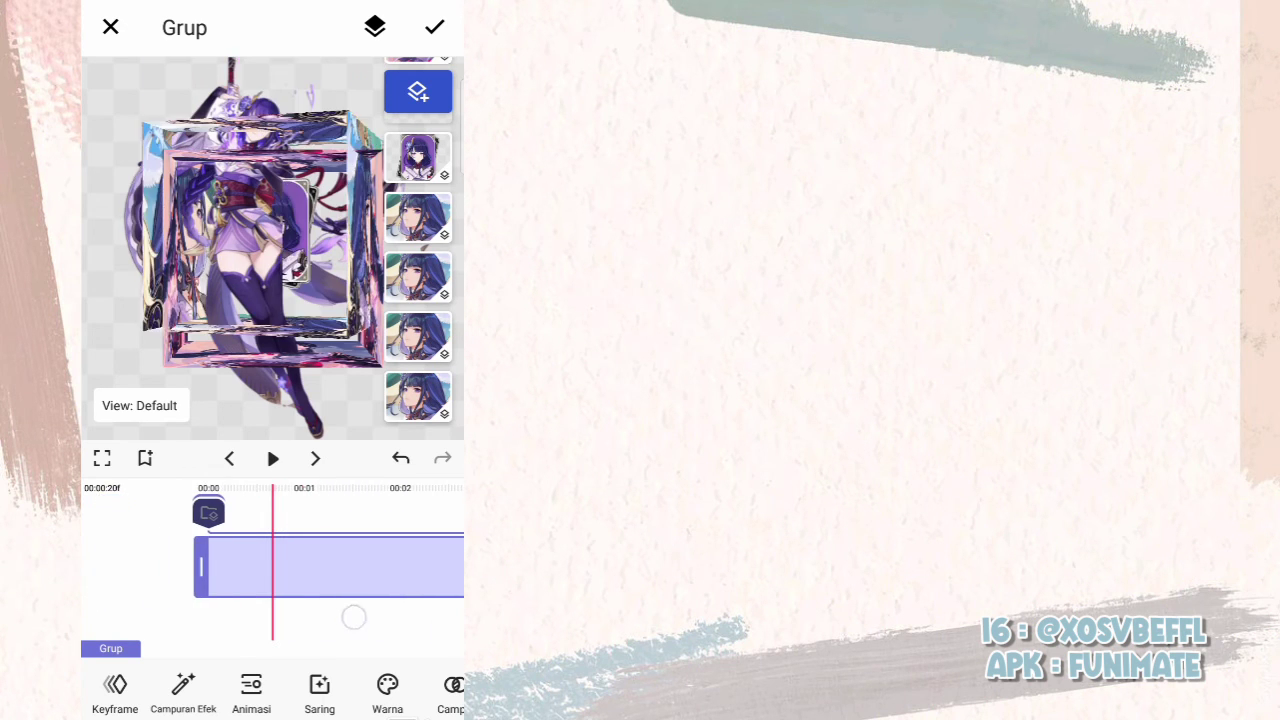
{"action": "left_click_drag", "start_coordinate": [266, 634], "coordinate": [252, 638]}
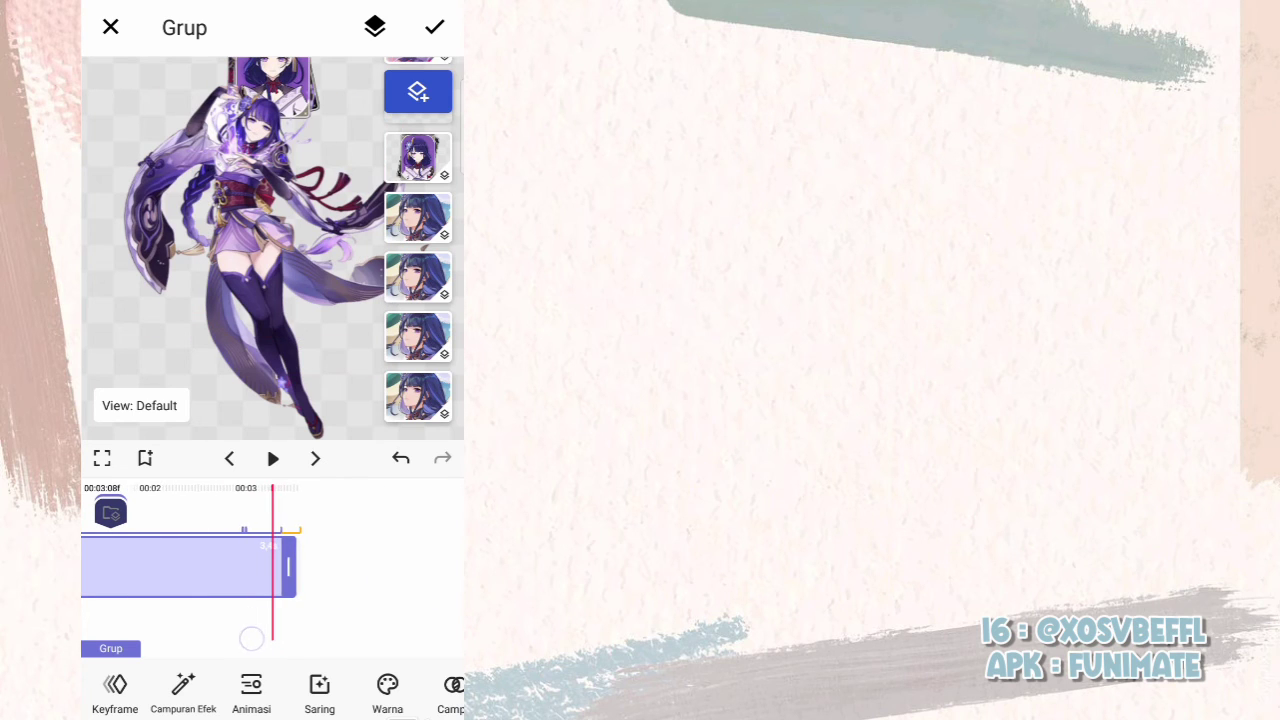
{"action": "left_click_drag", "start_coordinate": [333, 605], "coordinate": [391, 628]}
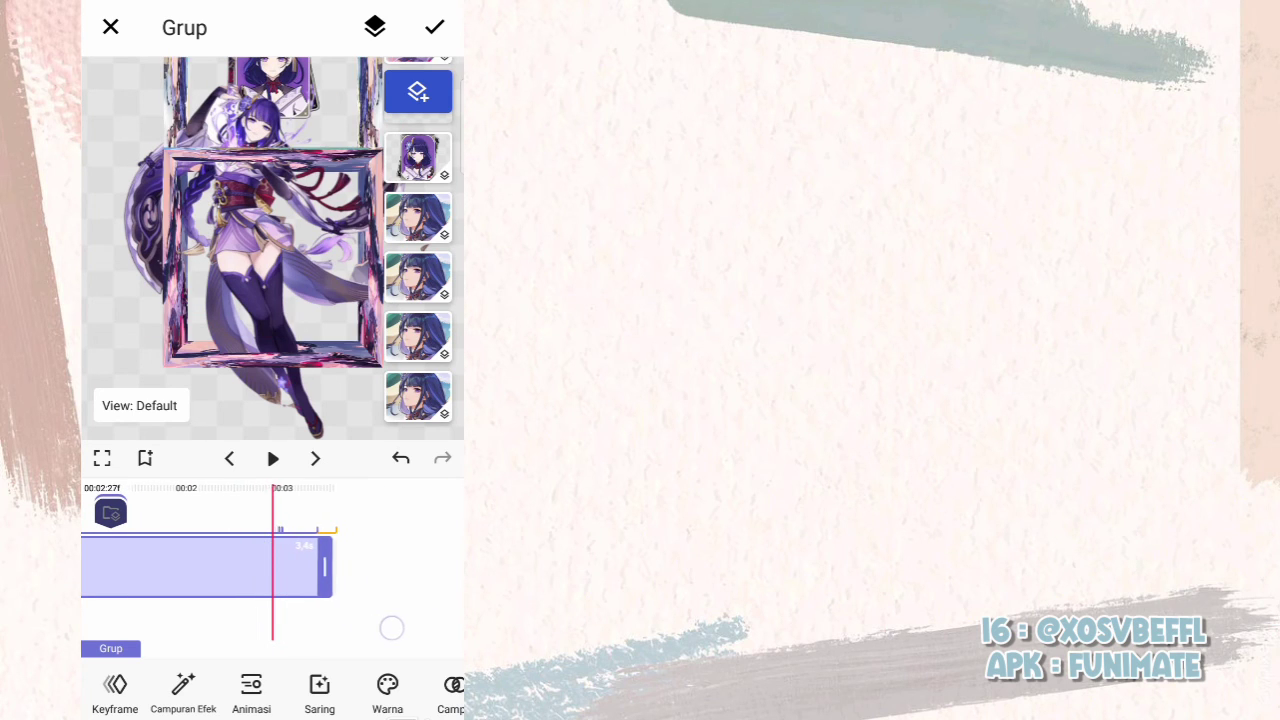
{"action": "left_click", "coordinate": [115, 688]}
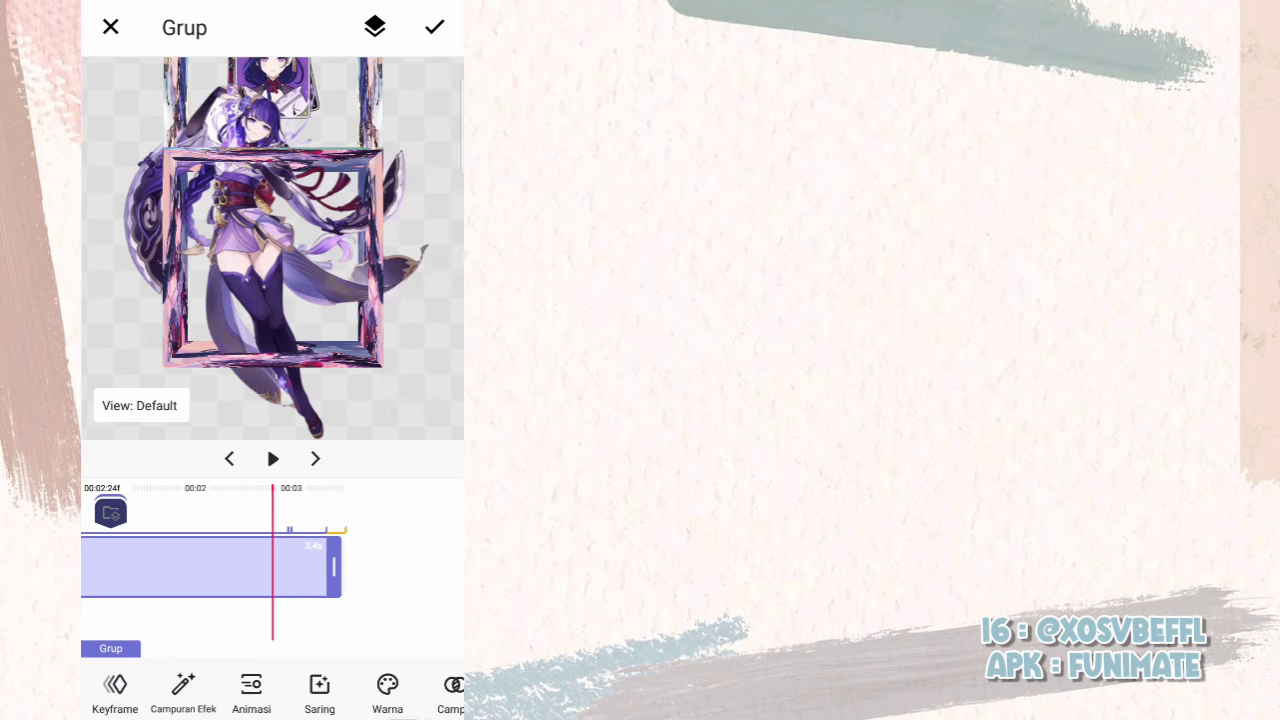
- Set the character's Scale to 47 and Position Y to 367, then return to the layer list
{"action": "left_click", "coordinate": [119, 526]}
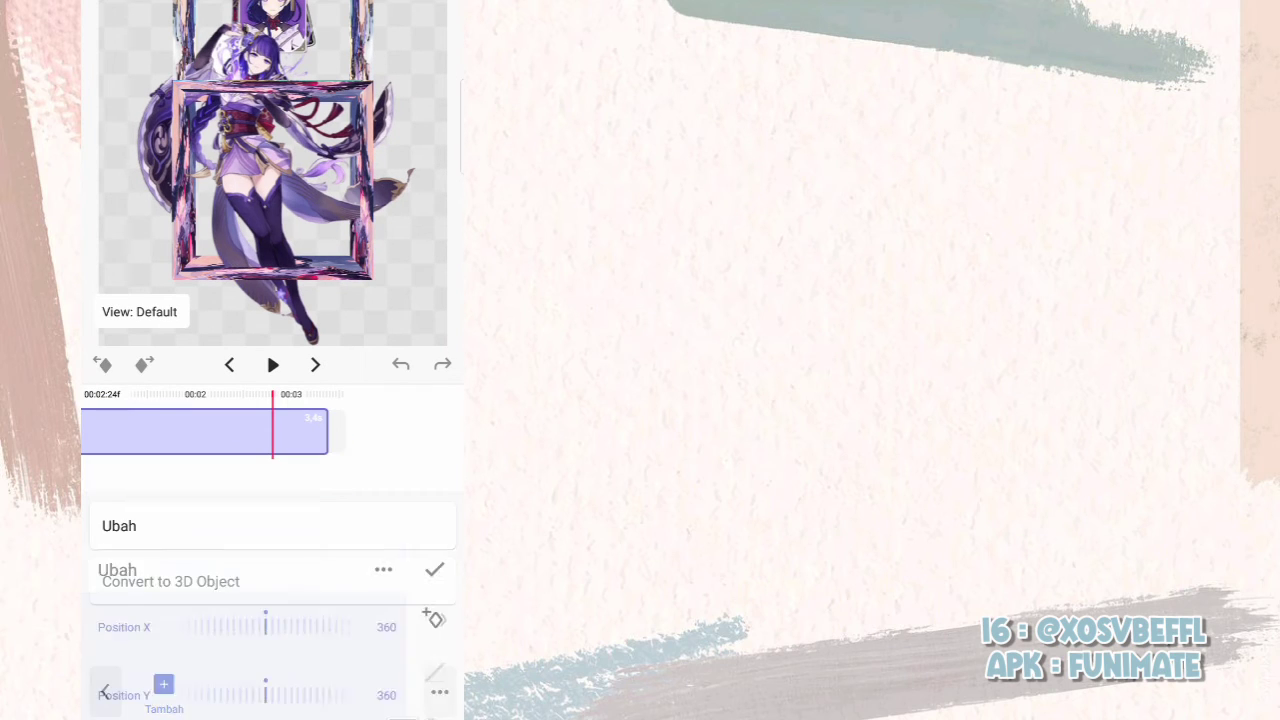
{"action": "scroll", "coordinate": [240, 620], "scroll_direction": "down", "scroll_amount": 3}
{"action": "left_click", "coordinate": [113, 585]}
{"action": "mouse_move", "coordinate": [363, 601]}
{"action": "left_mouse_down"}
{"action": "mouse_move", "coordinate": [306, 592]}
{"action": "mouse_move", "coordinate": [328, 601]}
{"action": "left_mouse_up"}
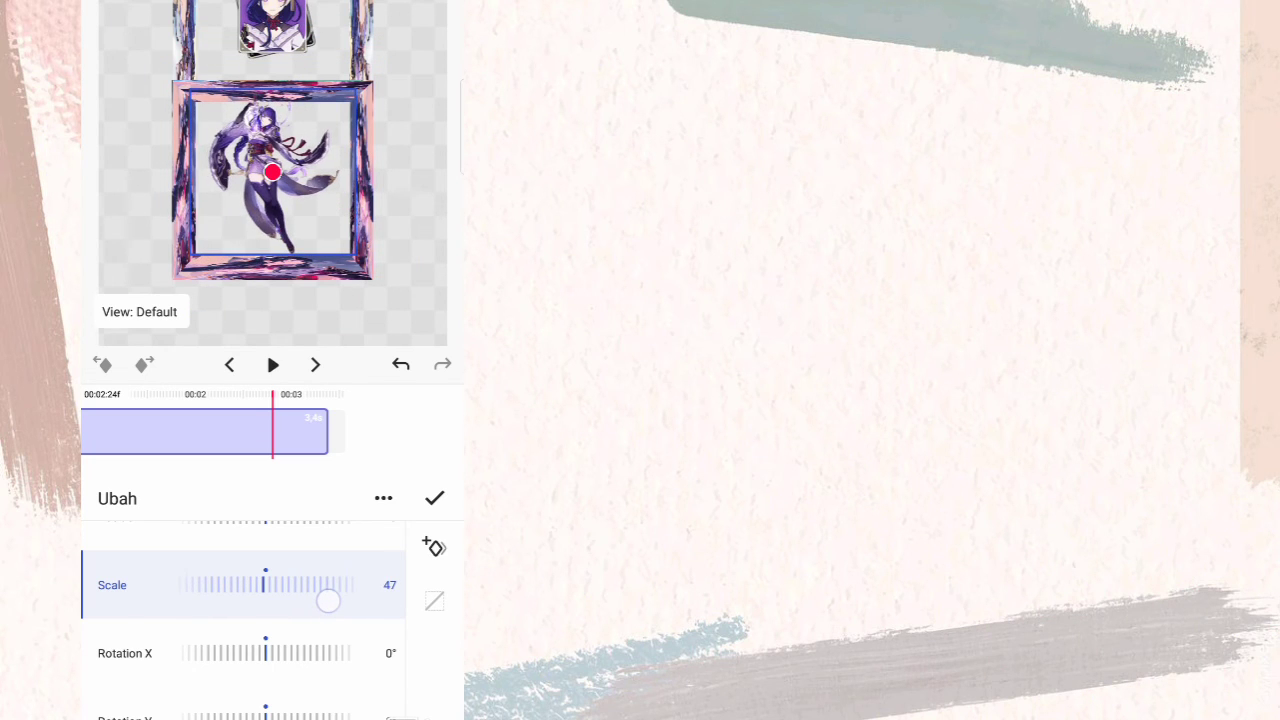
{"action": "scroll", "coordinate": [243, 620], "scroll_direction": "up", "scroll_amount": 3}
{"action": "left_click", "coordinate": [284, 587]}
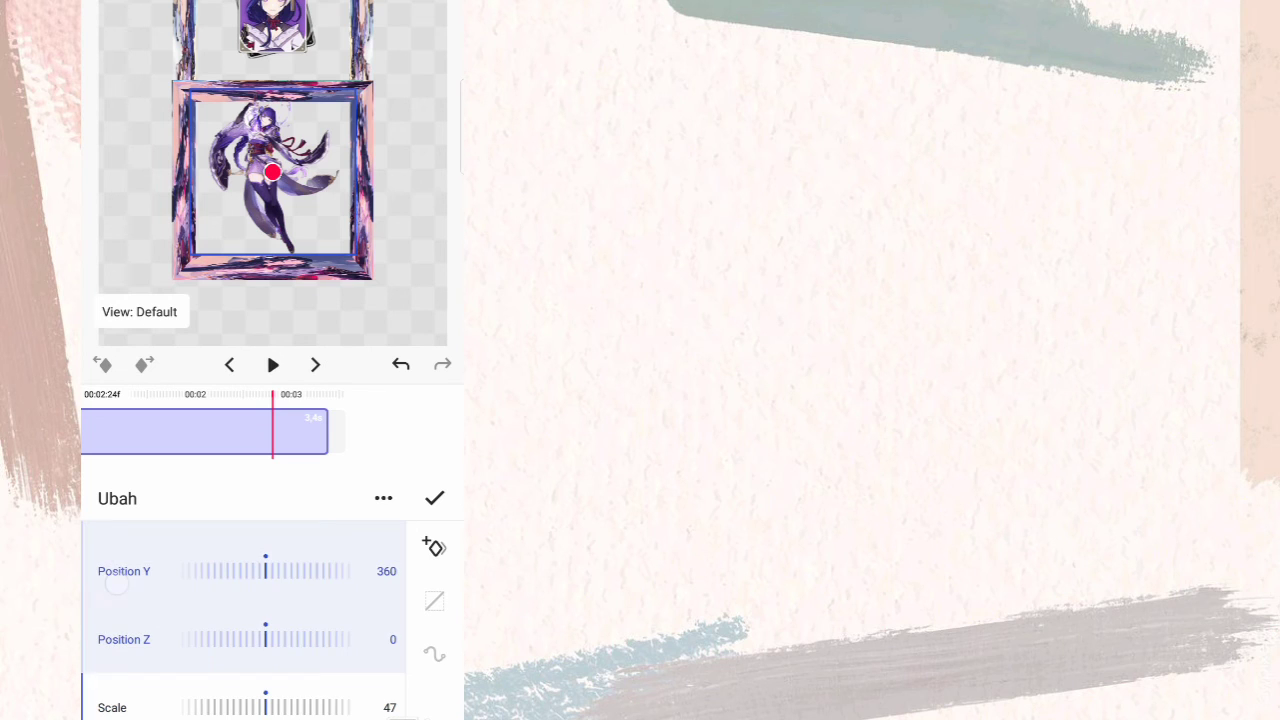
{"action": "left_click_drag", "start_coordinate": [284, 587], "coordinate": [252, 596]}
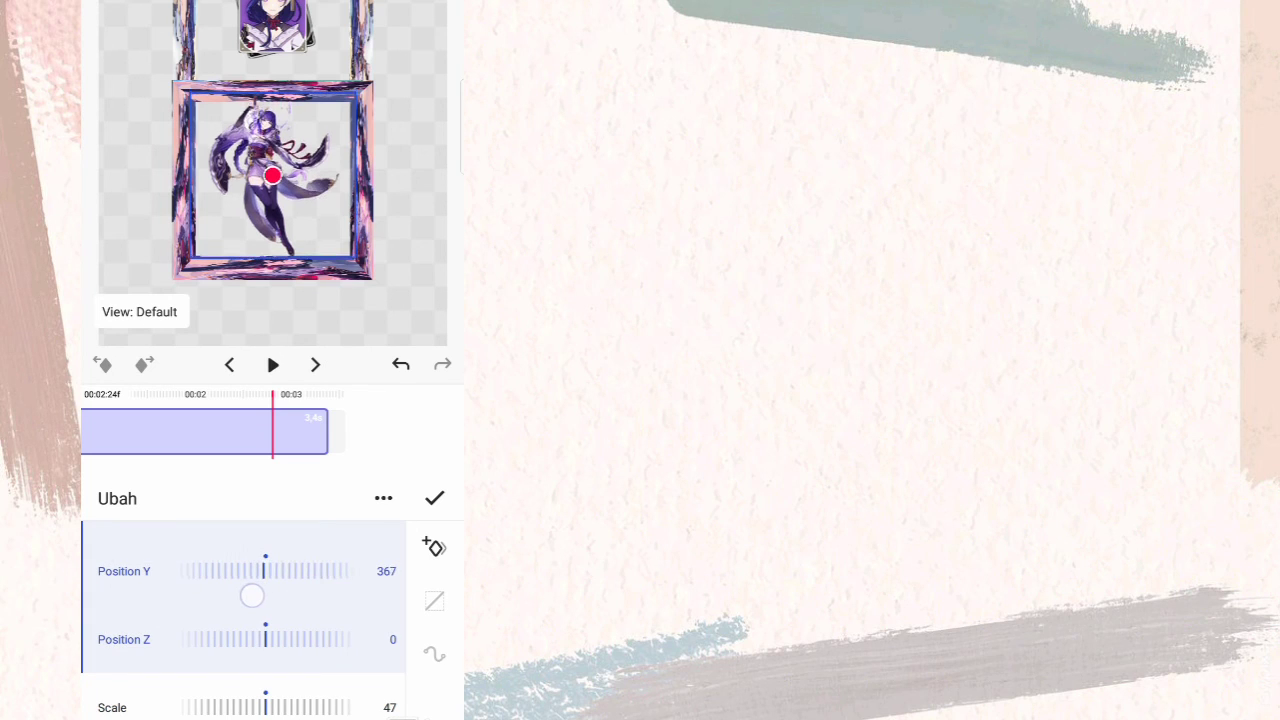
{"action": "left_click", "coordinate": [434, 498]}
{"action": "left_click", "coordinate": [107, 700]}
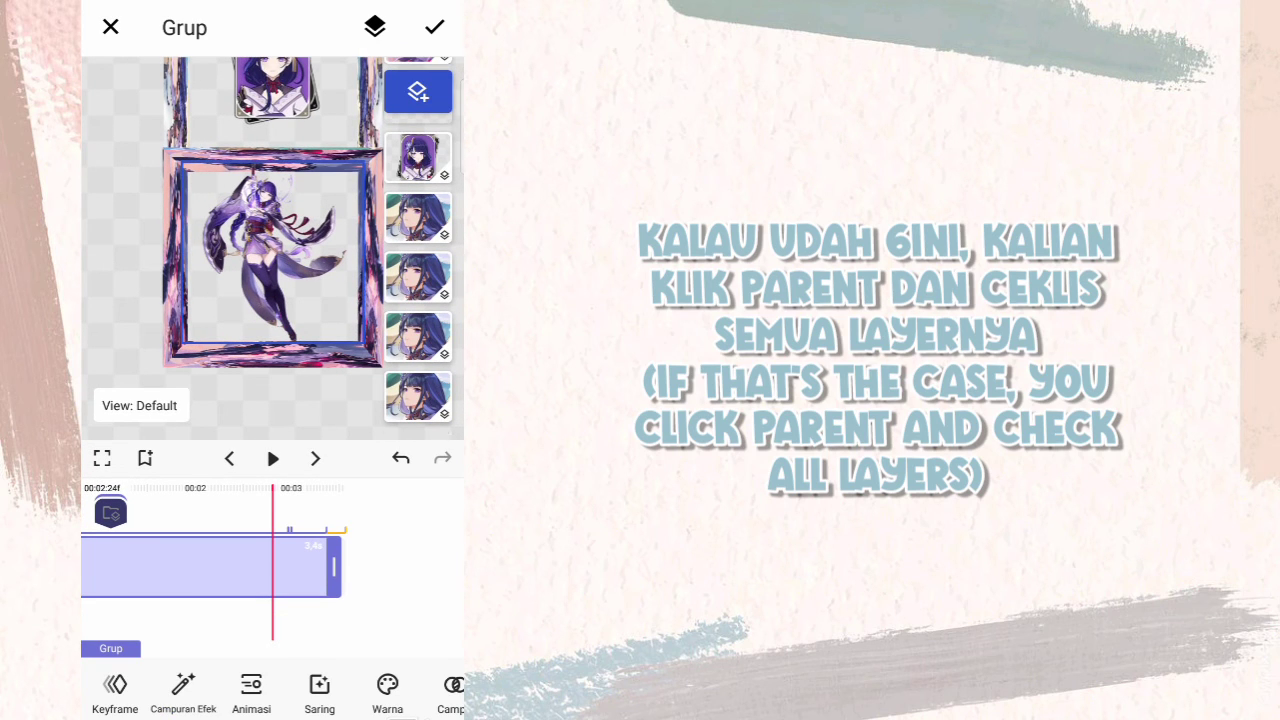
- Link all five group layers as children of Parent 1
{"action": "scroll", "coordinate": [418, 300], "scroll_direction": "down", "scroll_amount": 3}
{"action": "left_click", "coordinate": [418, 298]}
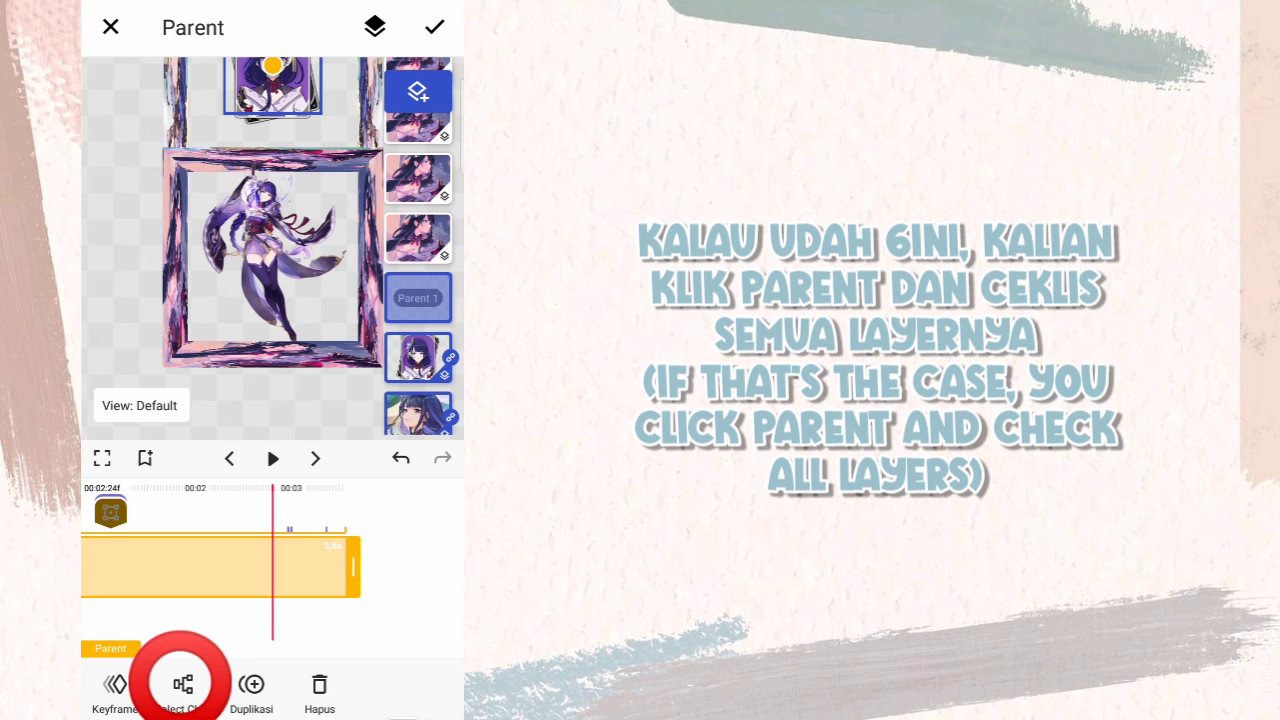
{"action": "left_click", "coordinate": [183, 683]}
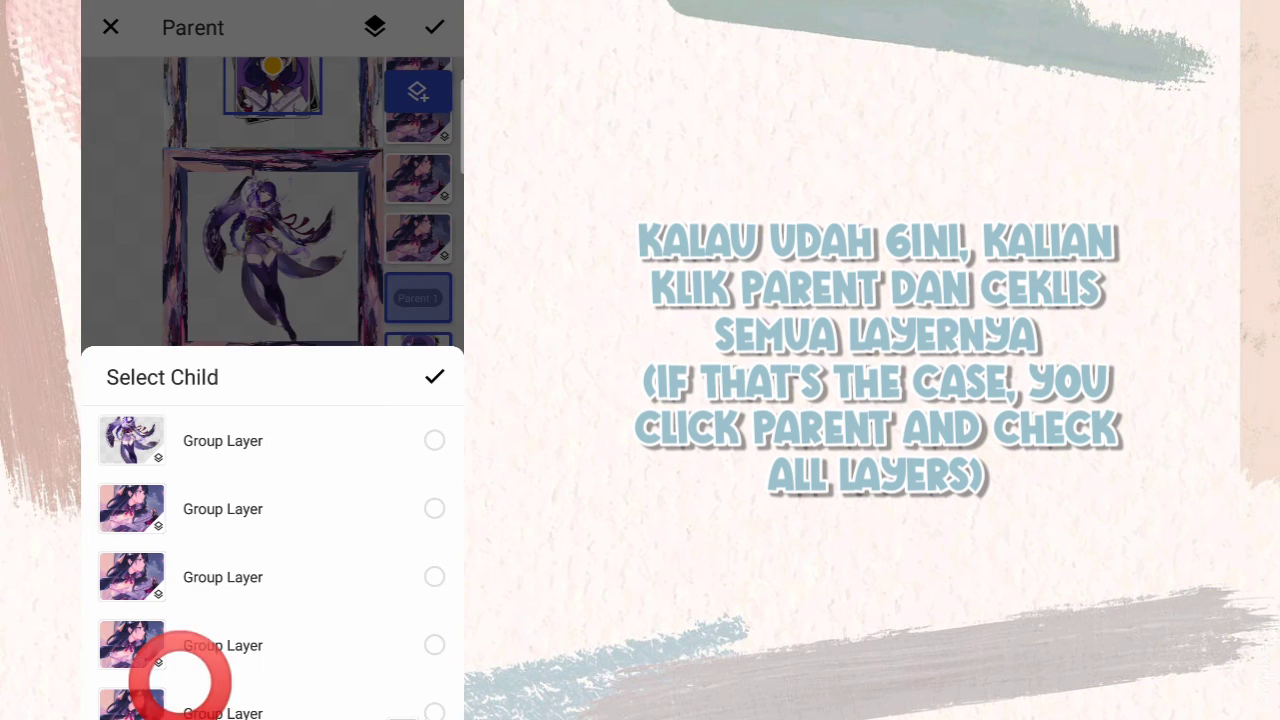
{"action": "left_click", "coordinate": [434, 440]}
{"action": "left_click", "coordinate": [434, 508]}
{"action": "left_click", "coordinate": [434, 576]}
{"action": "left_click", "coordinate": [434, 644]}
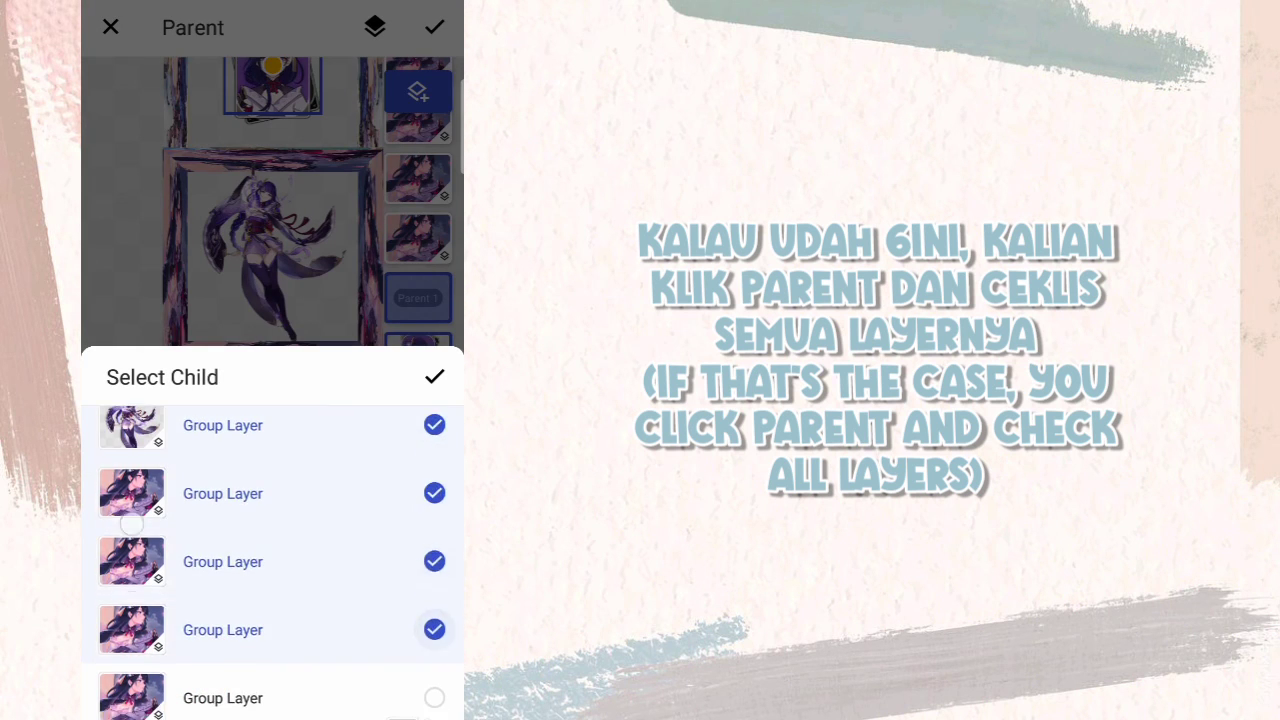
{"action": "scroll", "coordinate": [273, 560], "scroll_direction": "down", "scroll_amount": 3}
{"action": "left_click", "coordinate": [434, 513]}
{"action": "left_click", "coordinate": [434, 376]}
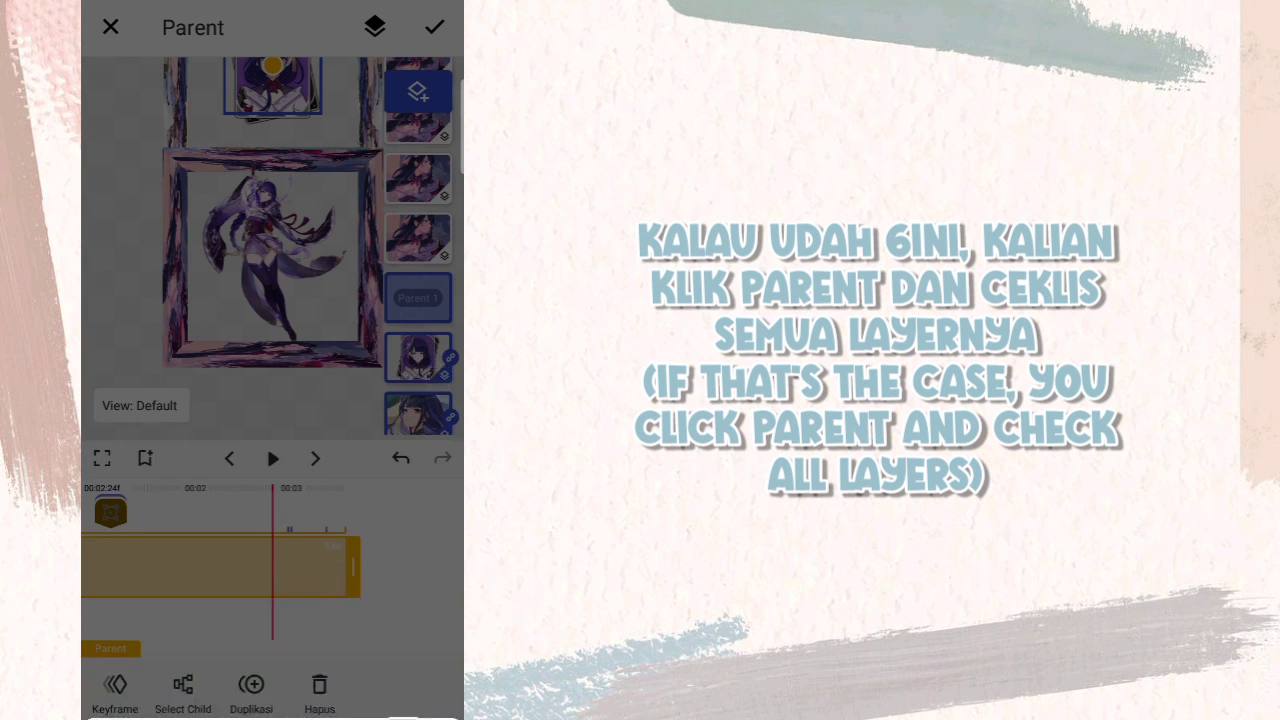
- Scrub and play the cube animation, then return to the 3D Scene screen
{"action": "left_click_drag", "start_coordinate": [294, 634], "coordinate": [457, 628]}
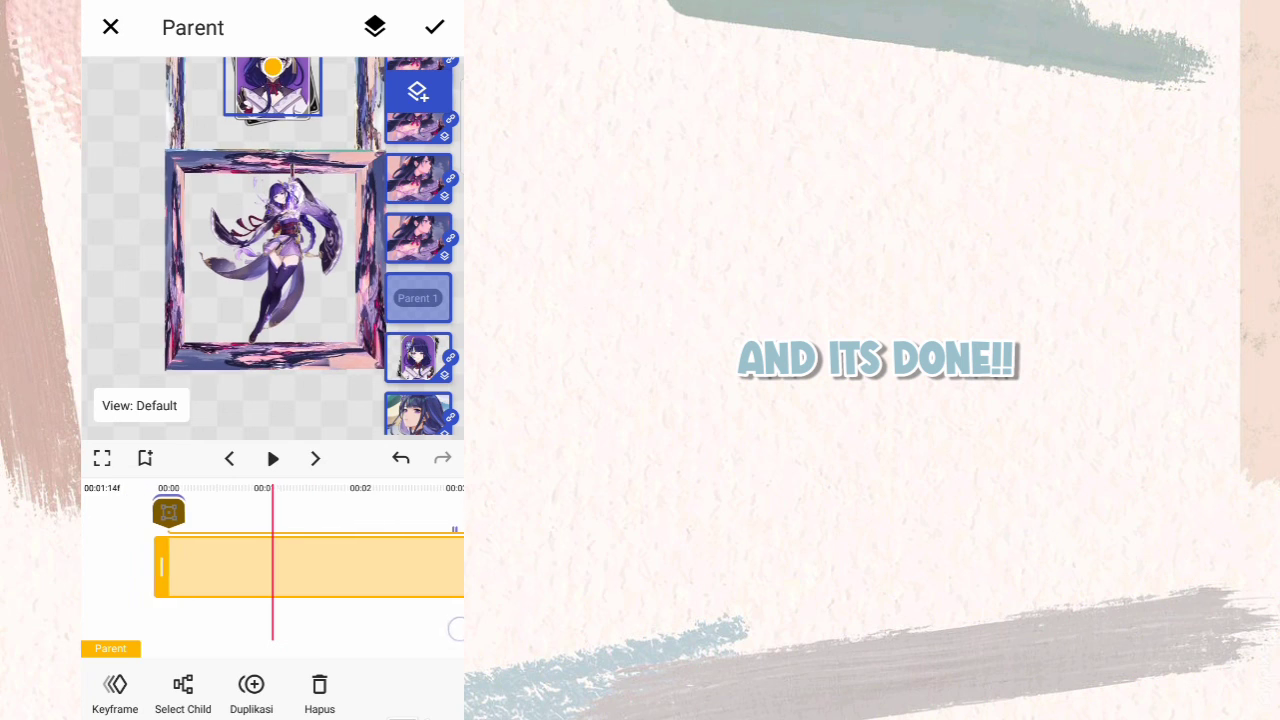
{"action": "left_click_drag", "start_coordinate": [363, 620], "coordinate": [458, 623]}
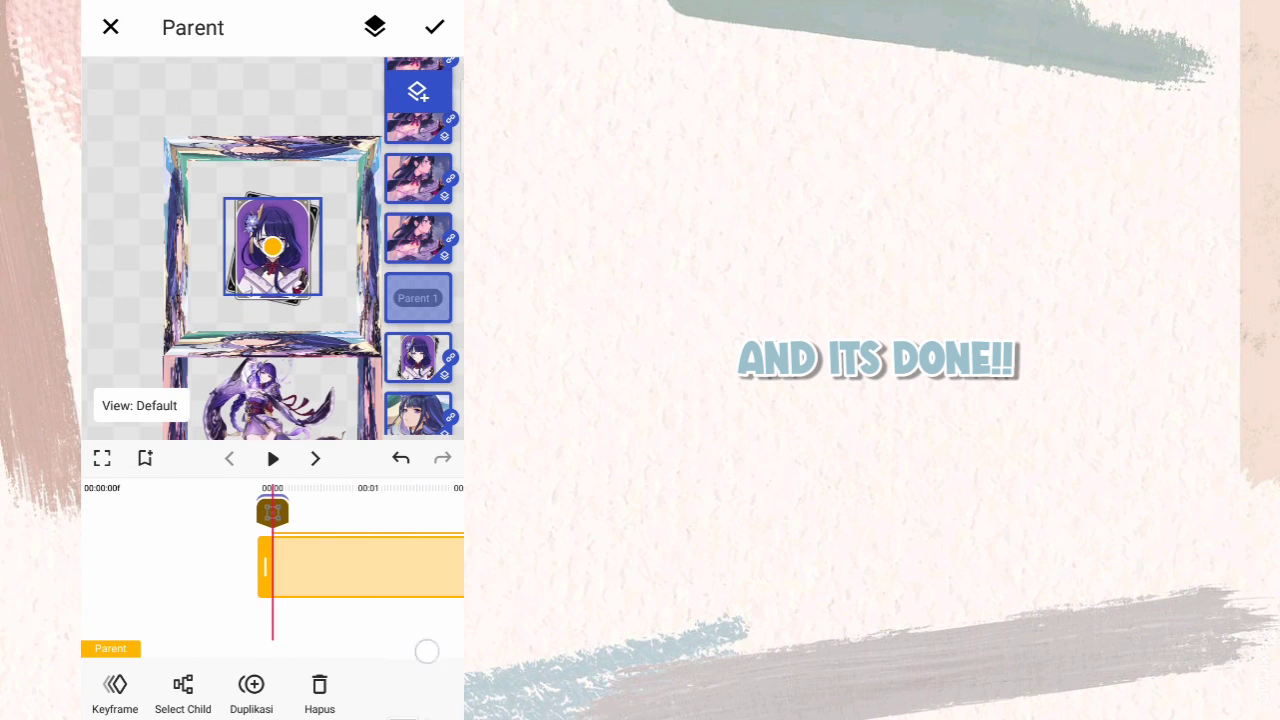
{"action": "left_click", "coordinate": [271, 458]}
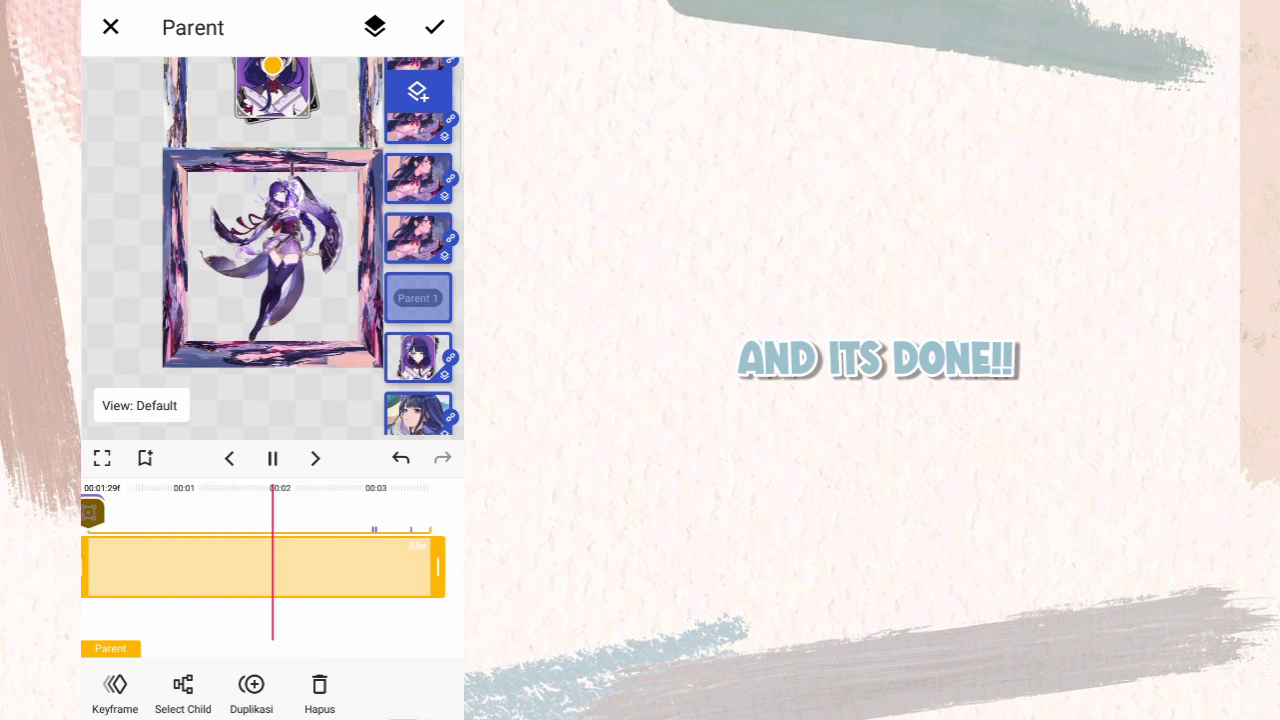
{"action": "left_click", "coordinate": [272, 458]}
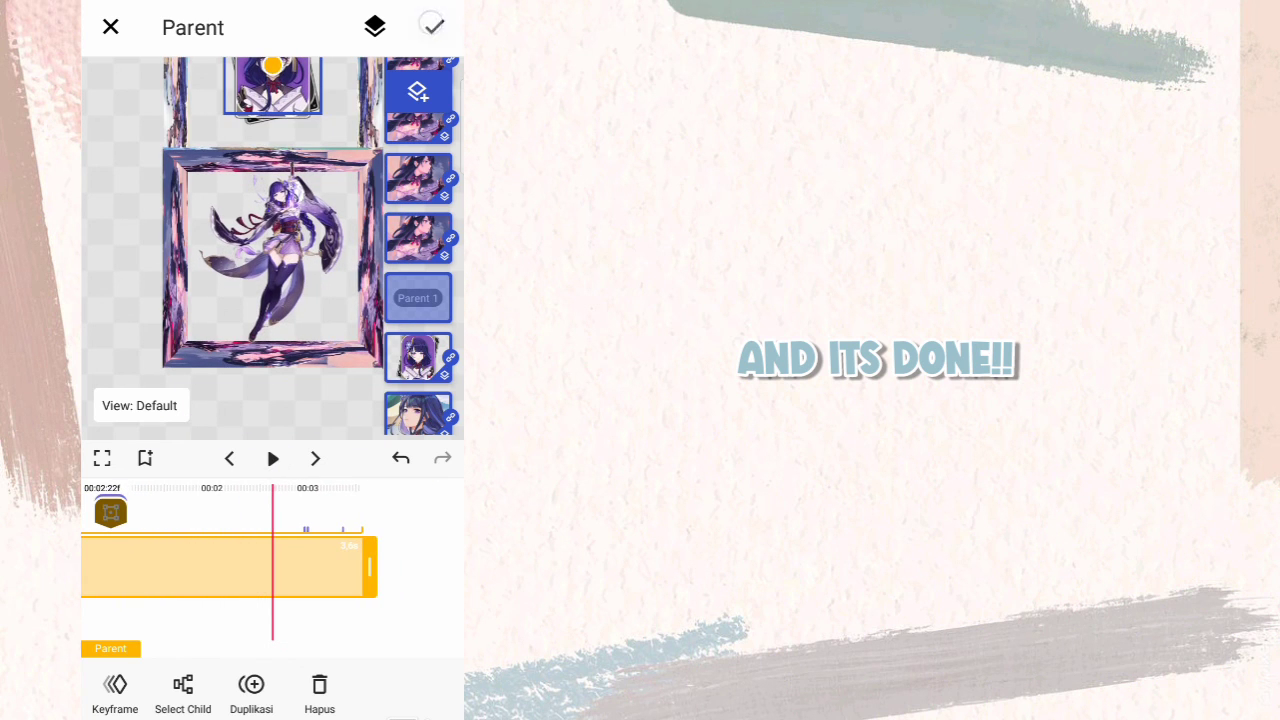
{"action": "left_click", "coordinate": [434, 27]}
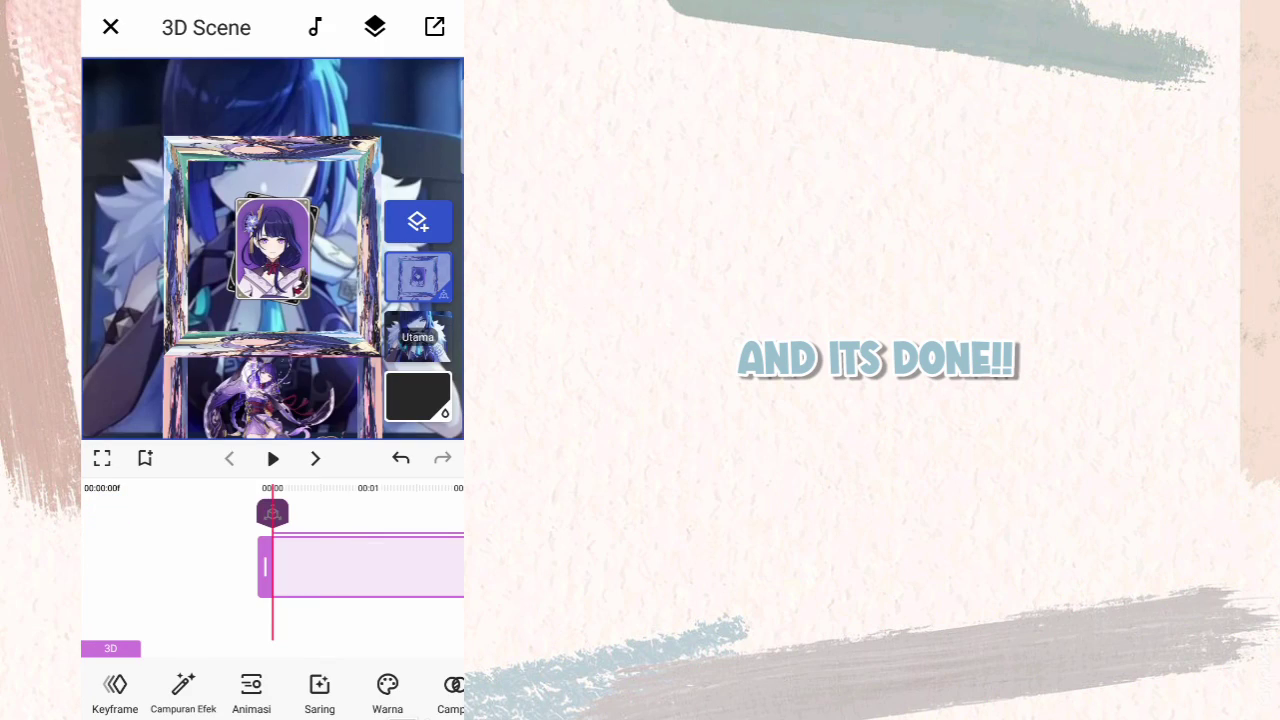
{"action": "left_click_drag", "start_coordinate": [344, 632], "coordinate": [240, 614]}
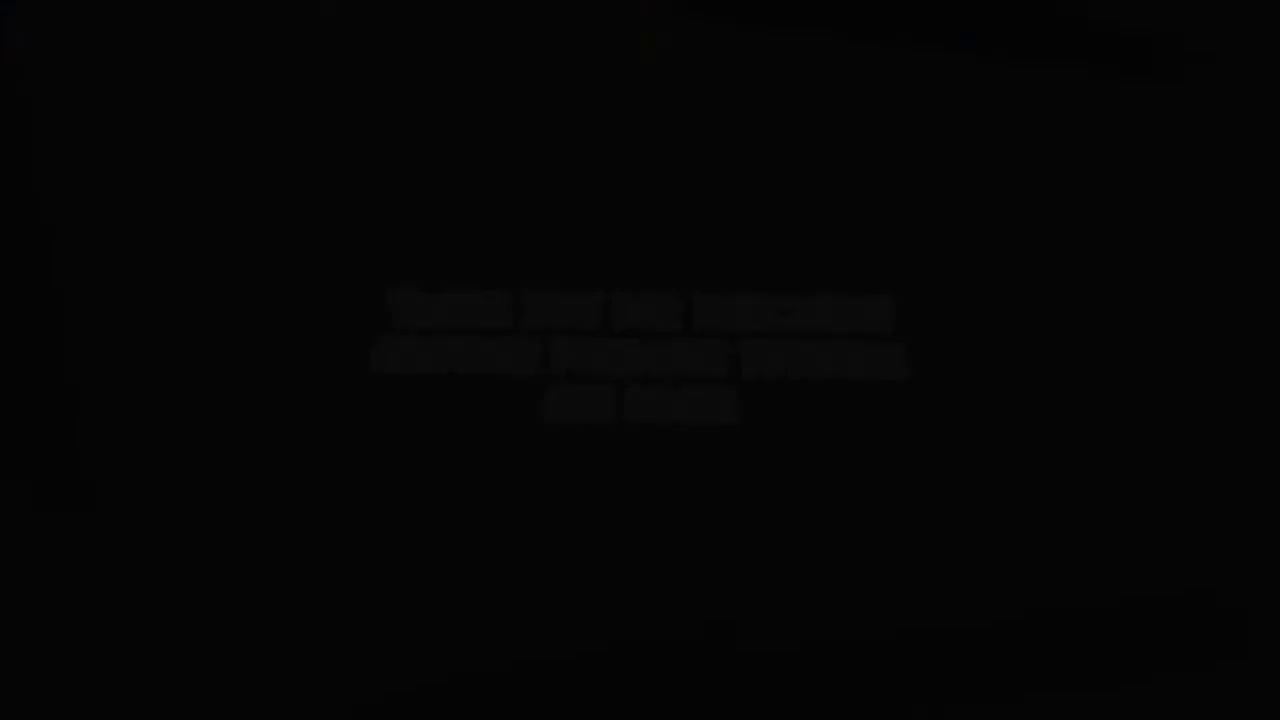